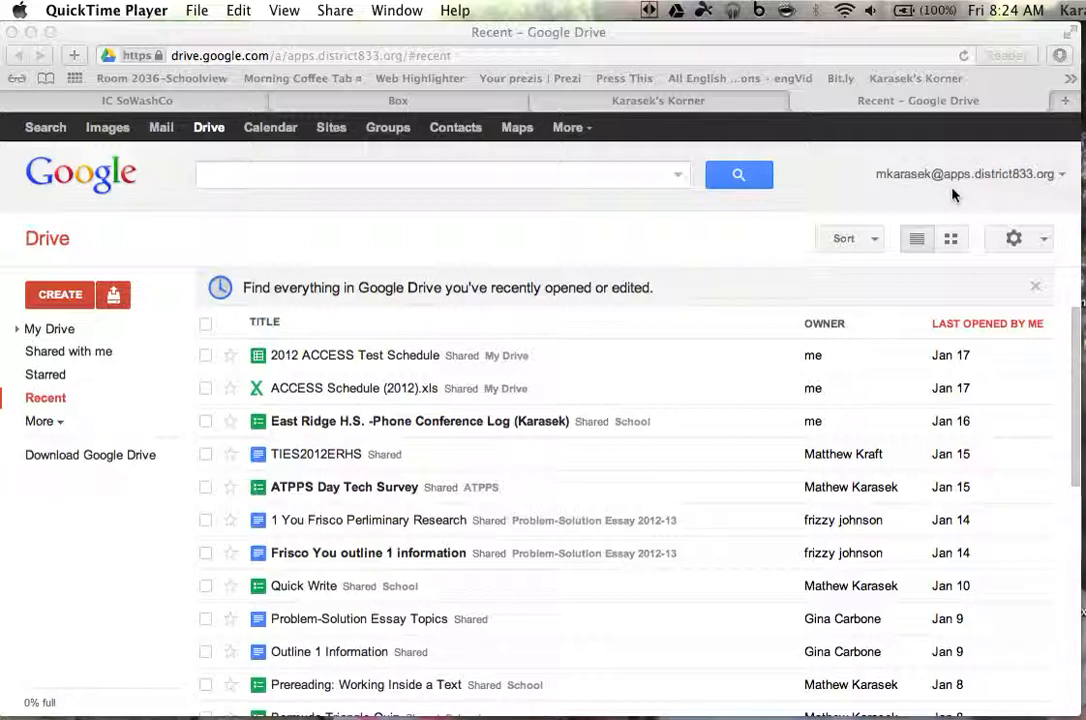
Open Google Drive's CREATE menu listing Document, Presentation, Spreadsheet, Form, Drawing and Folder
{"action": "left_click", "coordinate": [52, 297]}
{"action": "left_click", "coordinate": [52, 297]}
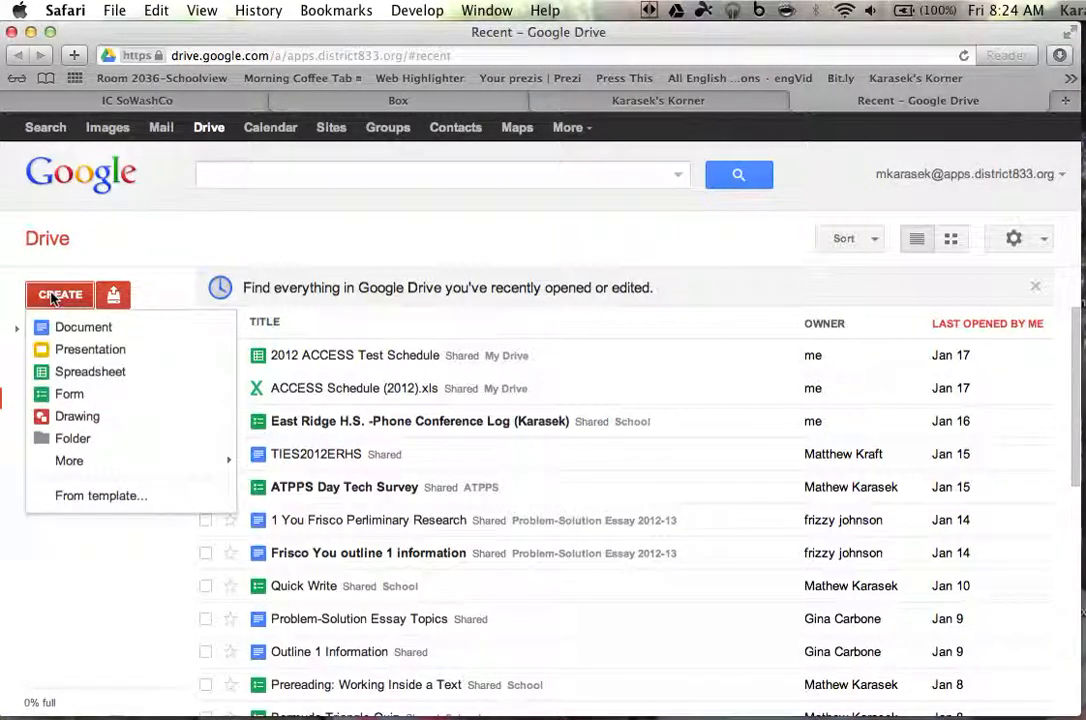
Create a new untitled form and stop requiring school sign-in to view it
{"action": "left_click", "coordinate": [70, 395]}
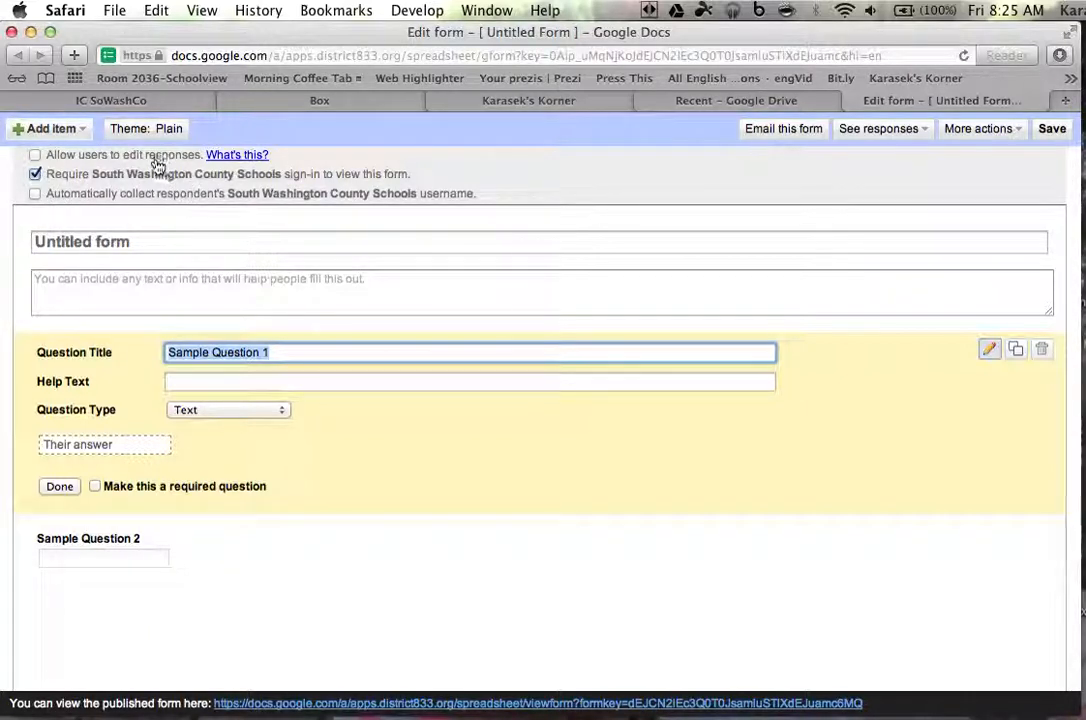
{"action": "left_click", "coordinate": [35, 174]}
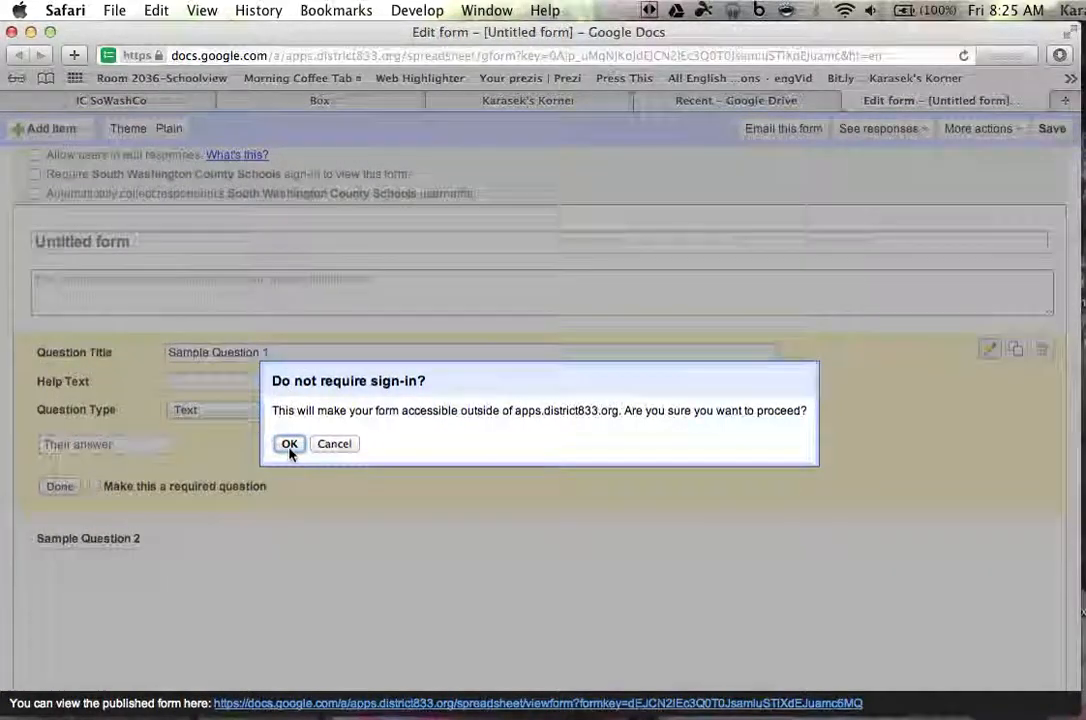
{"action": "left_click", "coordinate": [289, 444]}
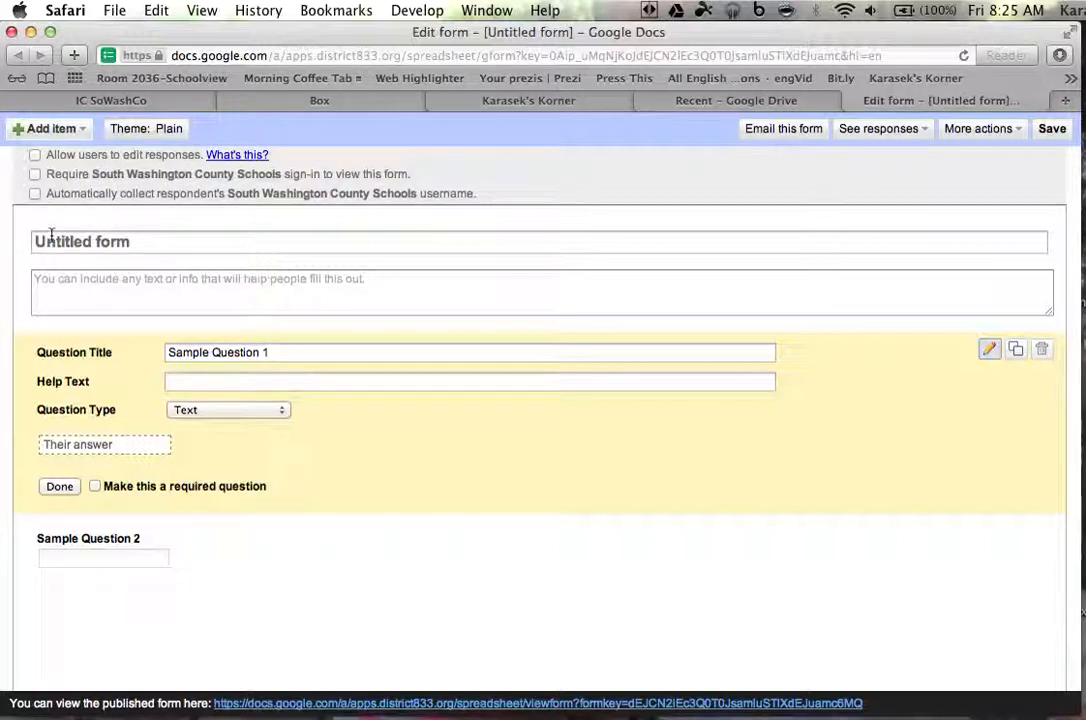
Title the form 'Sample GoogDocs Form (Summer School)' and add a welcome description with a <b> tag before 'summer school'
{"action": "left_click_drag", "start_coordinate": [150, 243], "coordinate": [2, 235]}
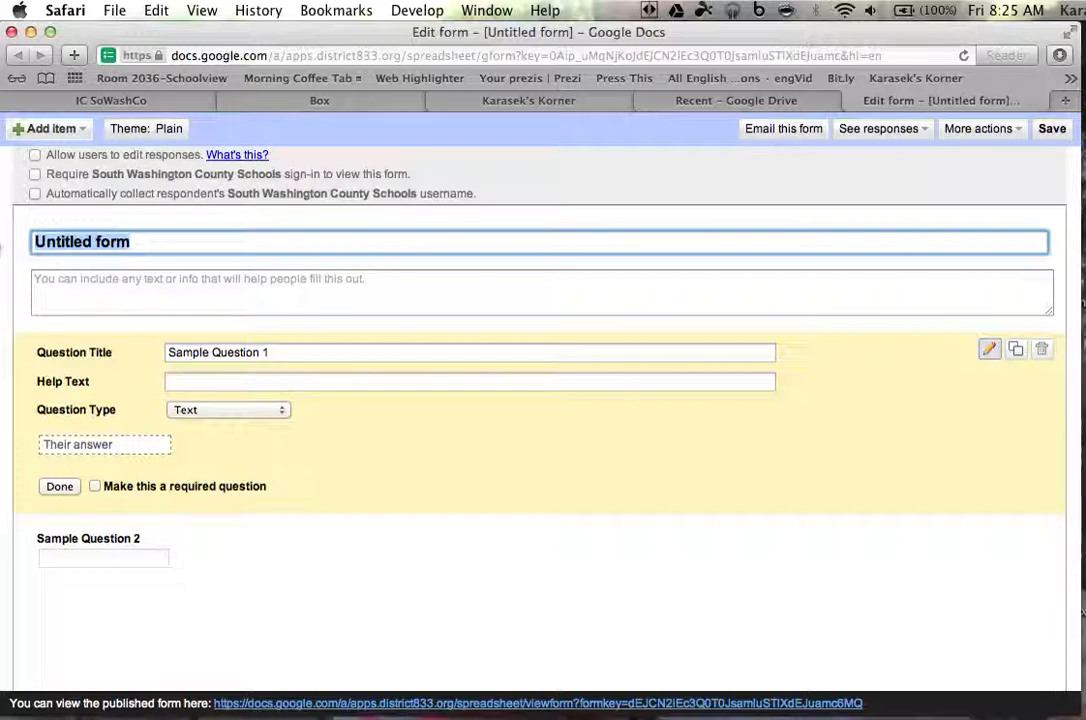
{"action": "type", "text": "Sample Go"}
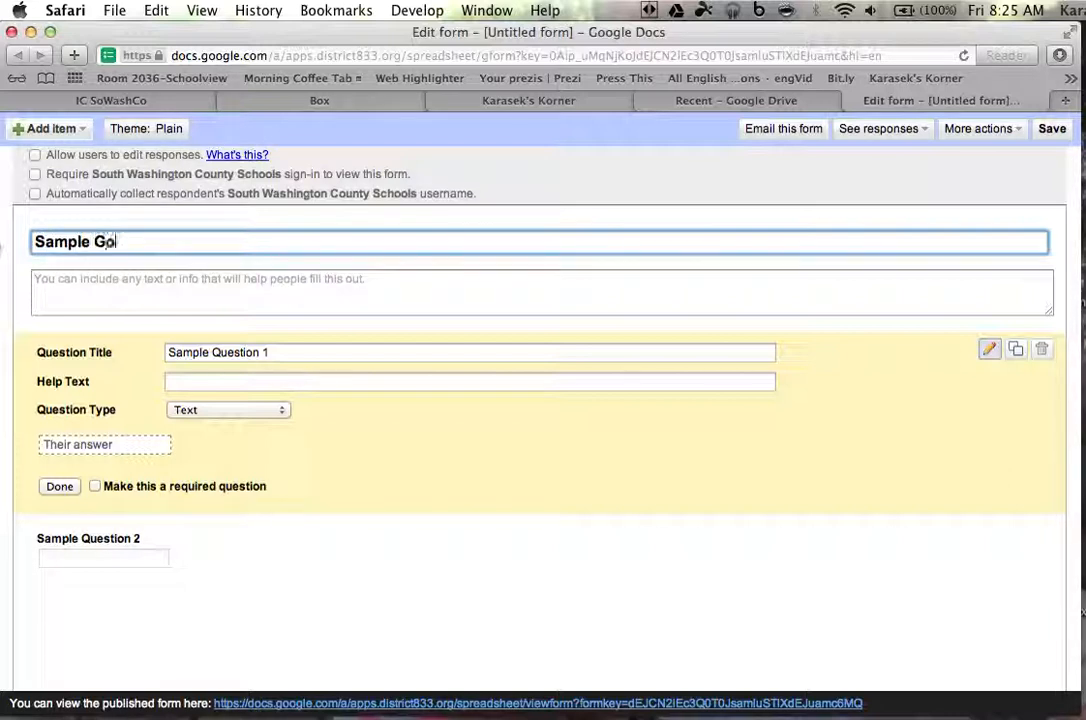
{"action": "type", "text": "ogDocs "}
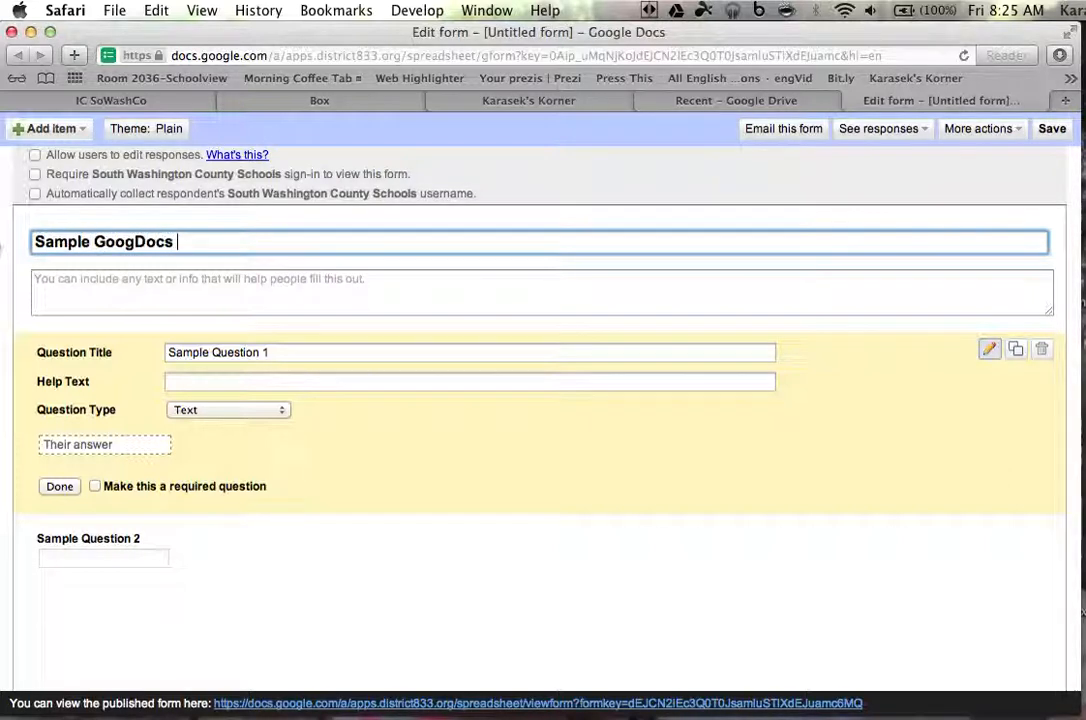
{"action": "type", "text": "Form (Sum"}
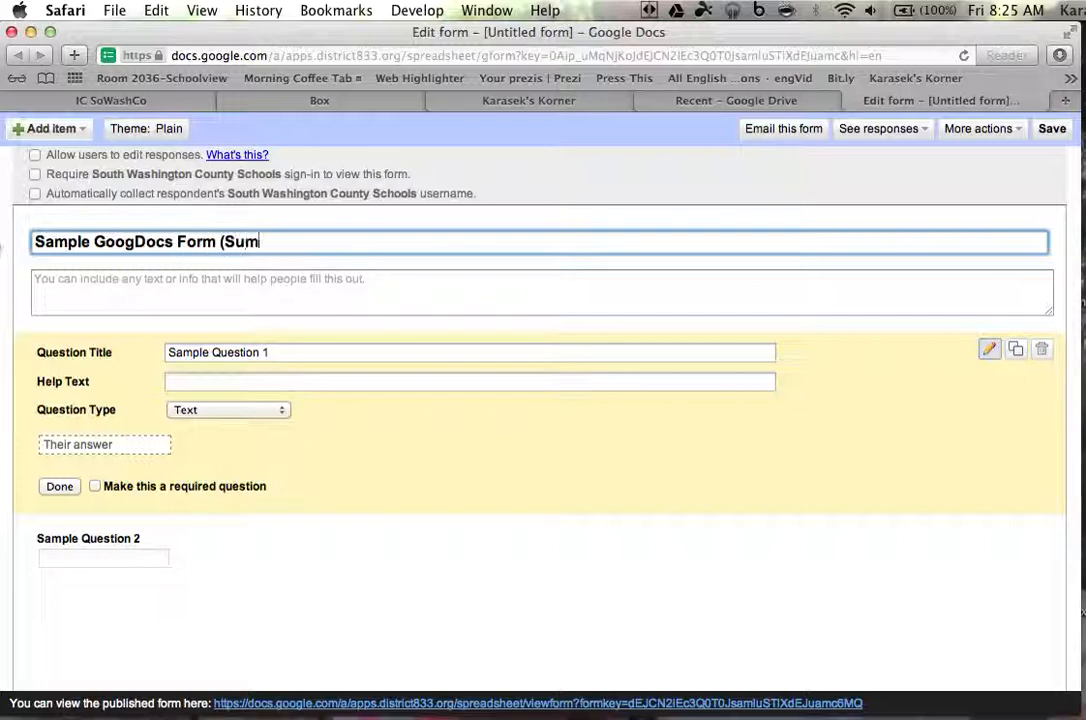
{"action": "type", "text": "mer School"}
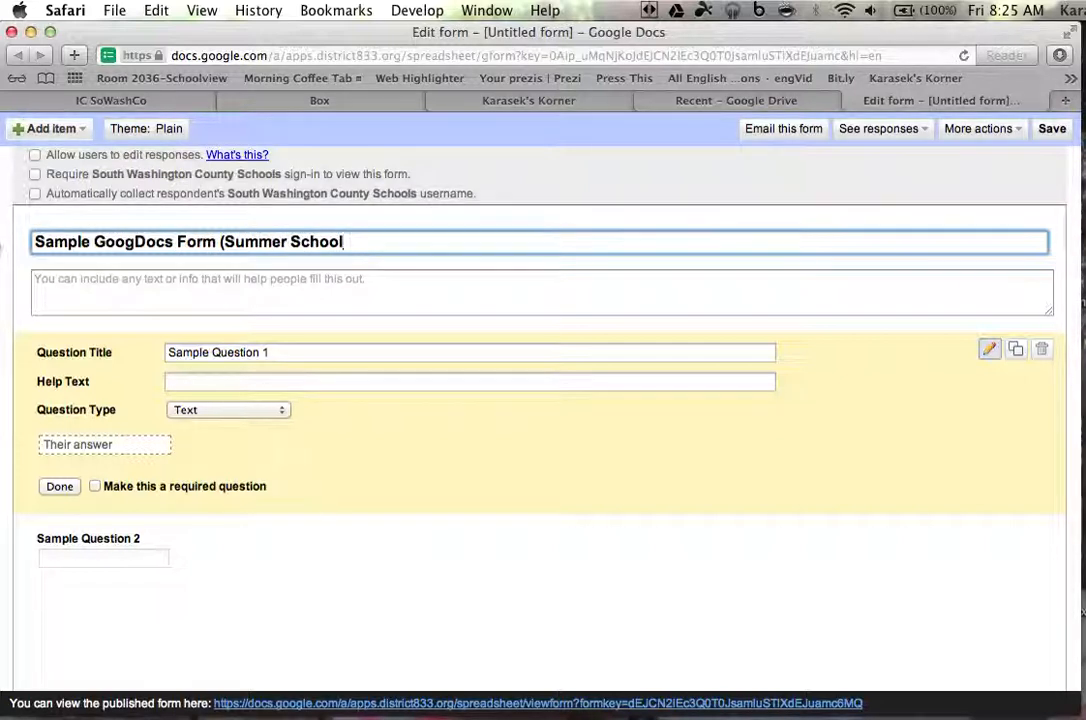
{"action": "type", "text": ")"}
{"action": "left_click", "coordinate": [111, 285]}
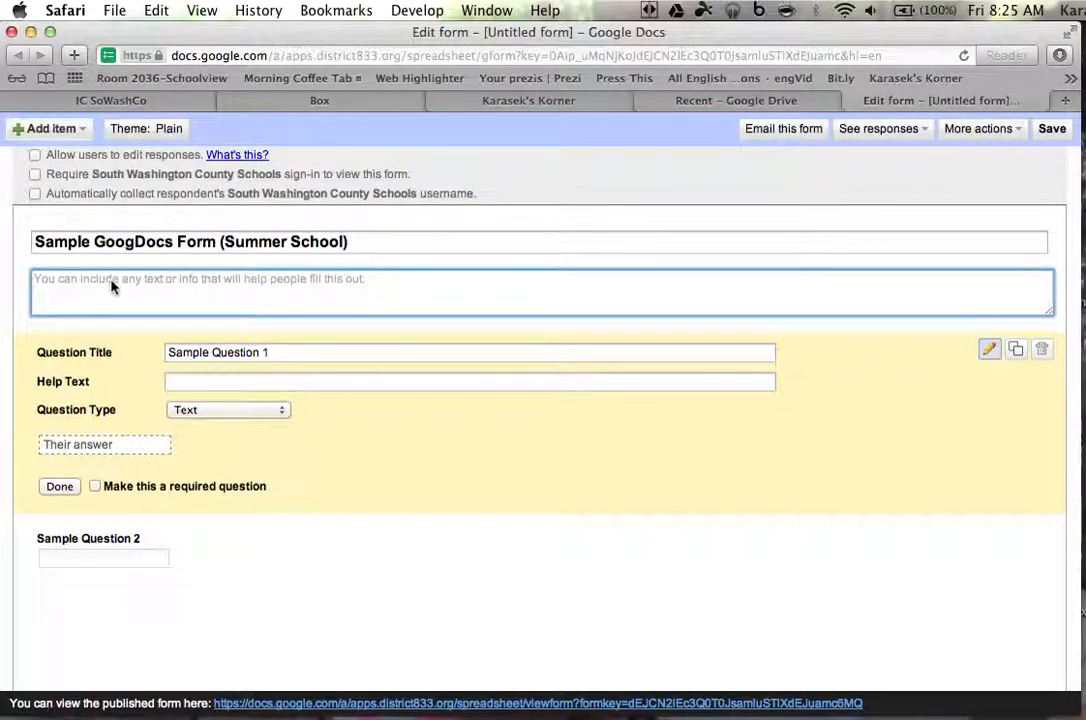
{"action": "type", "text": "Wel"}
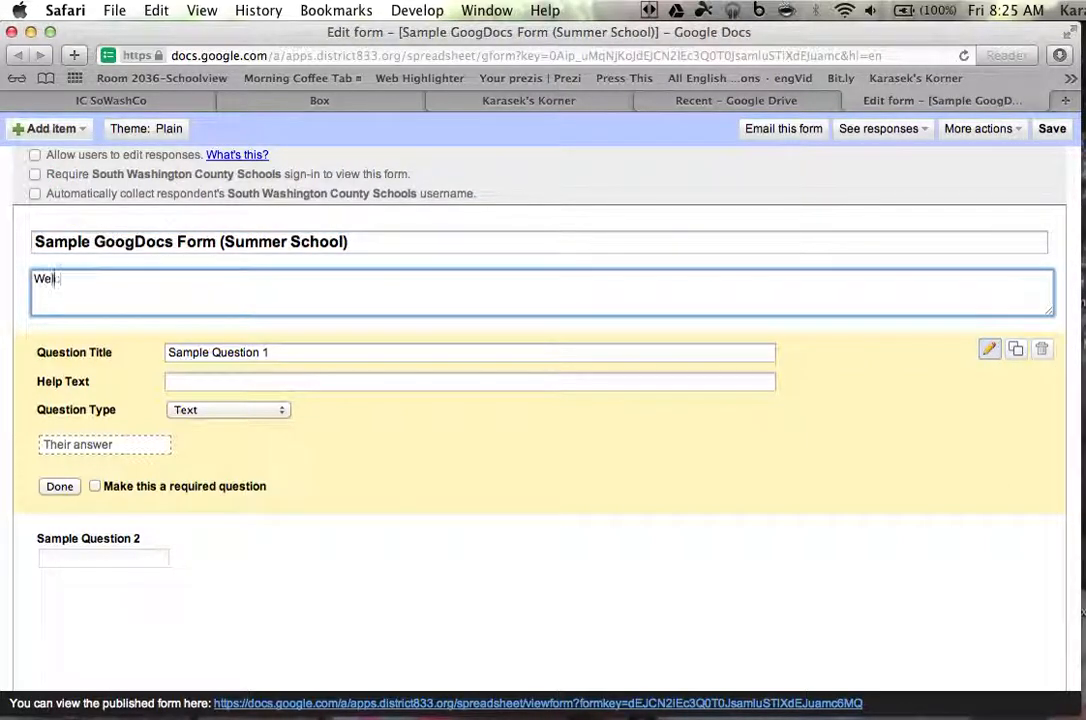
{"action": "type", "text": "come! Plase"}
{"action": "key", "text": "BackSpace"}
{"action": "key", "text": "BackSpace"}
{"action": "key", "text": "BackSpace"}
{"action": "type", "text": "ease fill-out the form "}
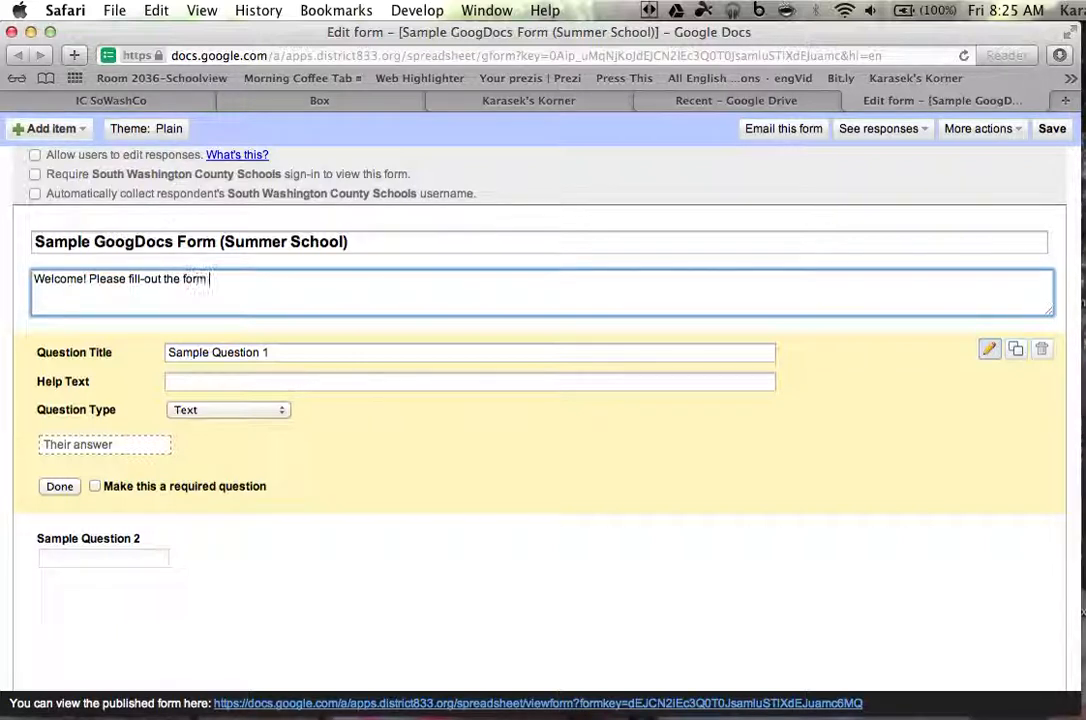
{"action": "type", "text": "for your child"}
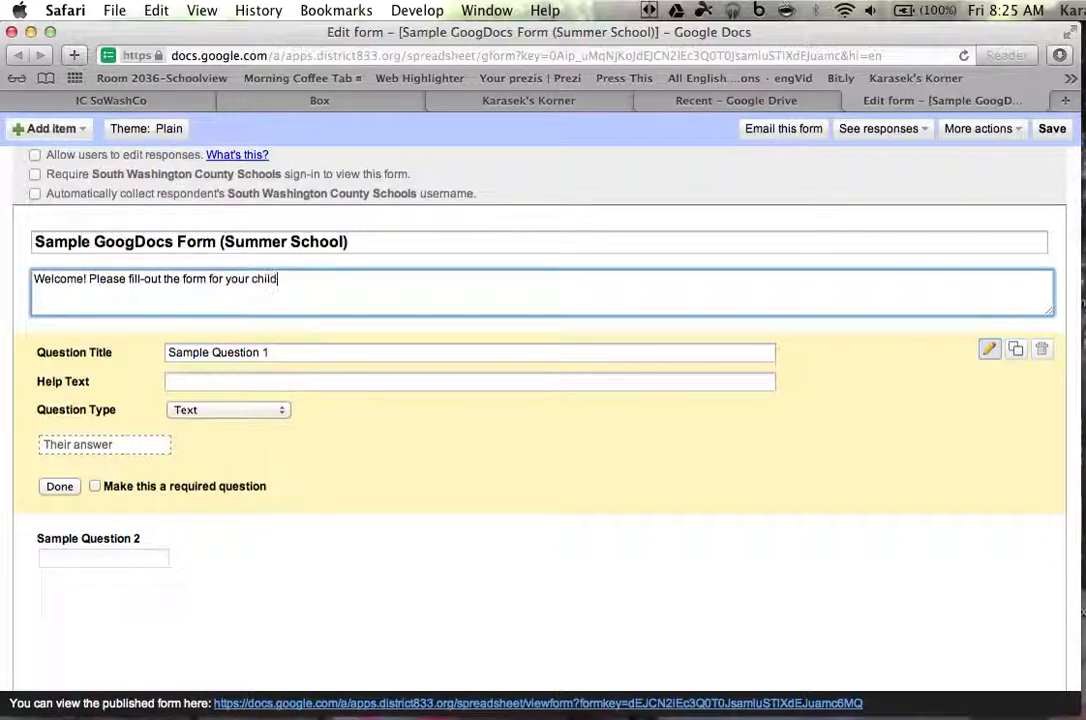
{"action": "type", "text": " for sum"}
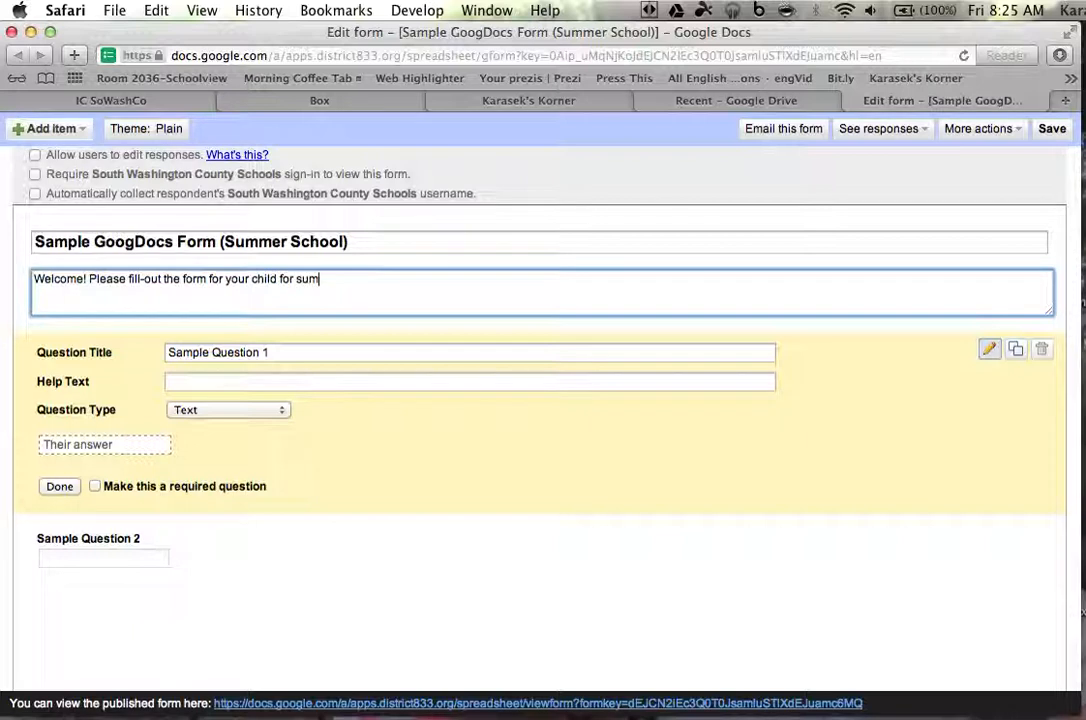
{"action": "type", "text": "mer school."}
{"action": "left_click", "coordinate": [295, 281]}
{"action": "type", "text": "<b>"}
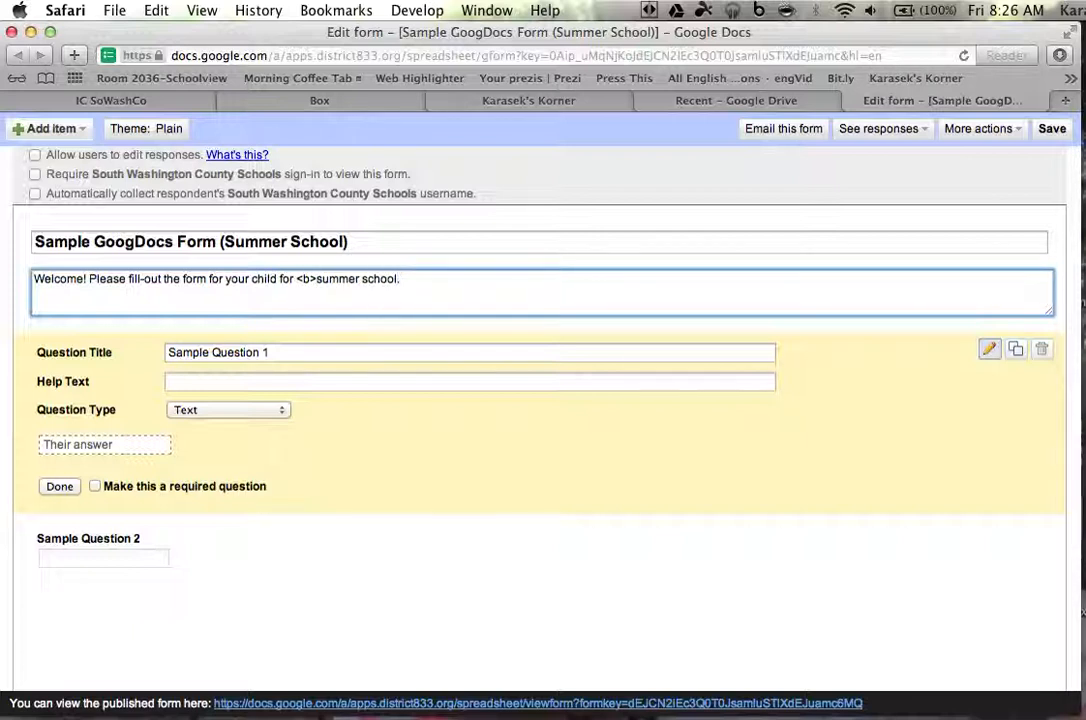
{"action": "type", "text": "/B>"}
Rename Sample Question 1 to 'Name (First AND Last)' and make it required
{"action": "left_click", "coordinate": [126, 356]}
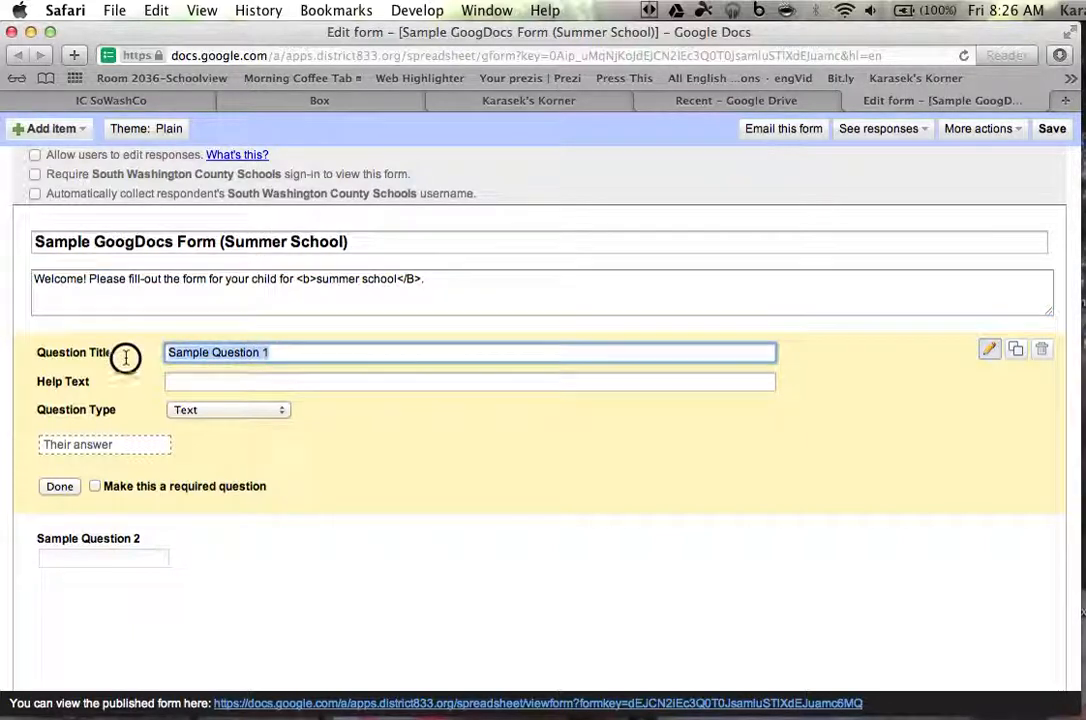
{"action": "type", "text": "Name (Name"}
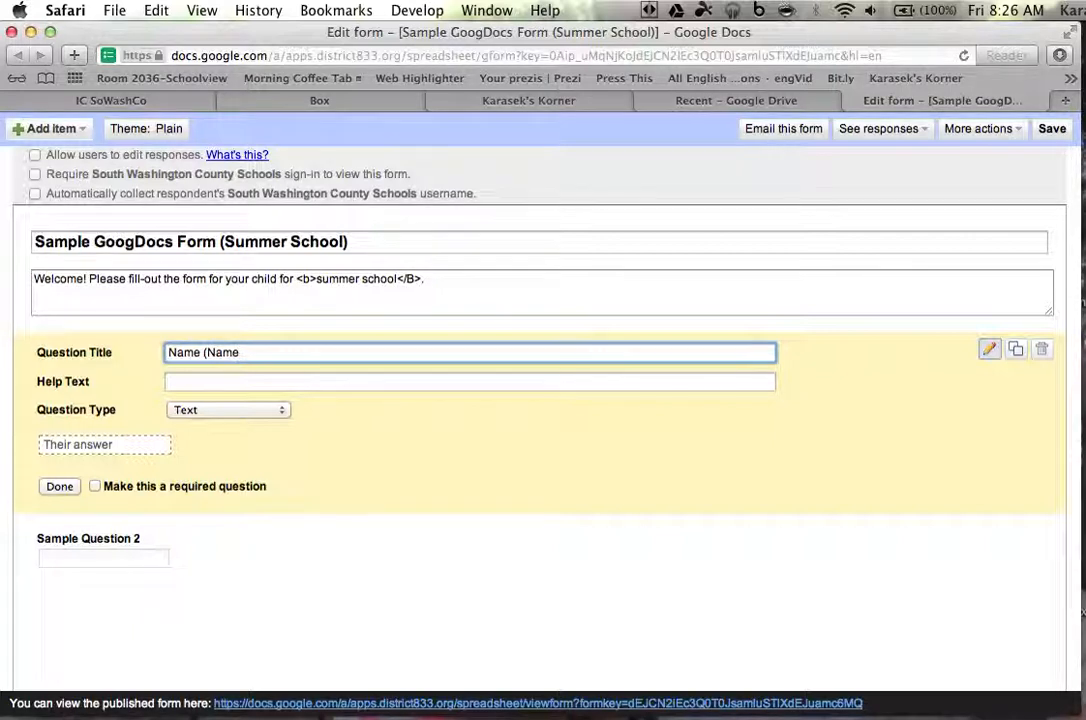
{"action": "type", "text": " AND"}
{"action": "key", "text": "BackSpace"}
{"action": "key", "text": "BackSpace"}
{"action": "key", "text": "BackSpace"}
{"action": "key", "text": "BackSpace"}
{"action": "key", "text": "BackSpace"}
{"action": "key", "text": "BackSpace"}
{"action": "key", "text": "BackSpace"}
{"action": "key", "text": "BackSpace"}
{"action": "type", "text": "First AND LA"}
{"action": "key", "text": "BackSpace"}
{"action": "type", "text": "ast"}
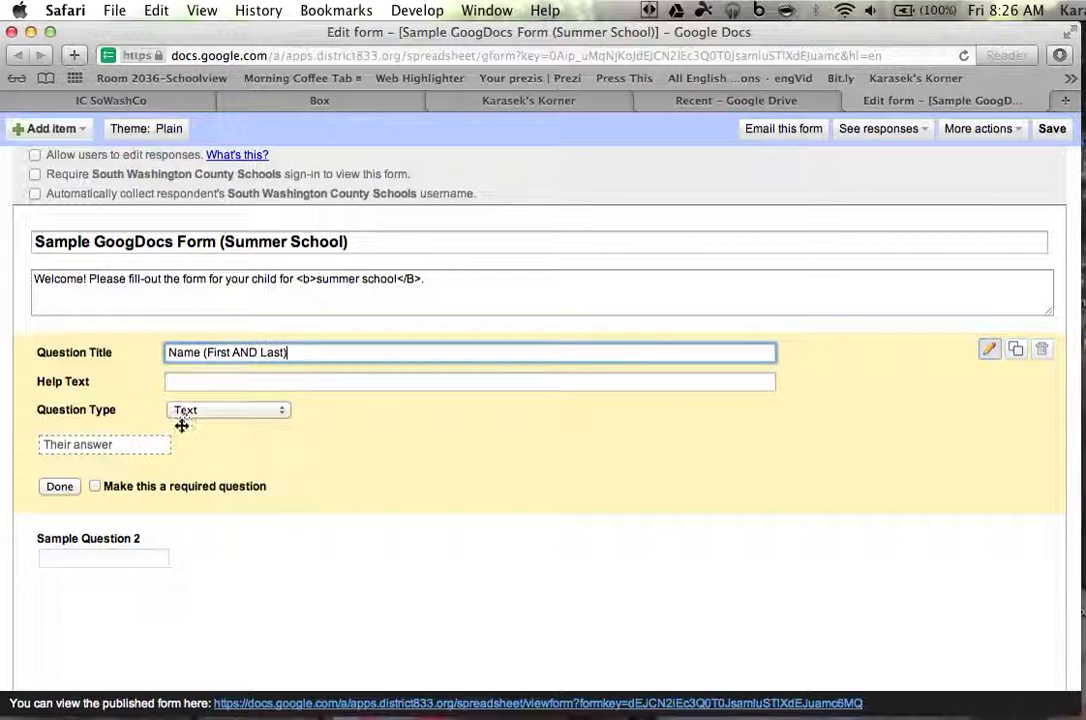
{"action": "left_click", "coordinate": [96, 487]}
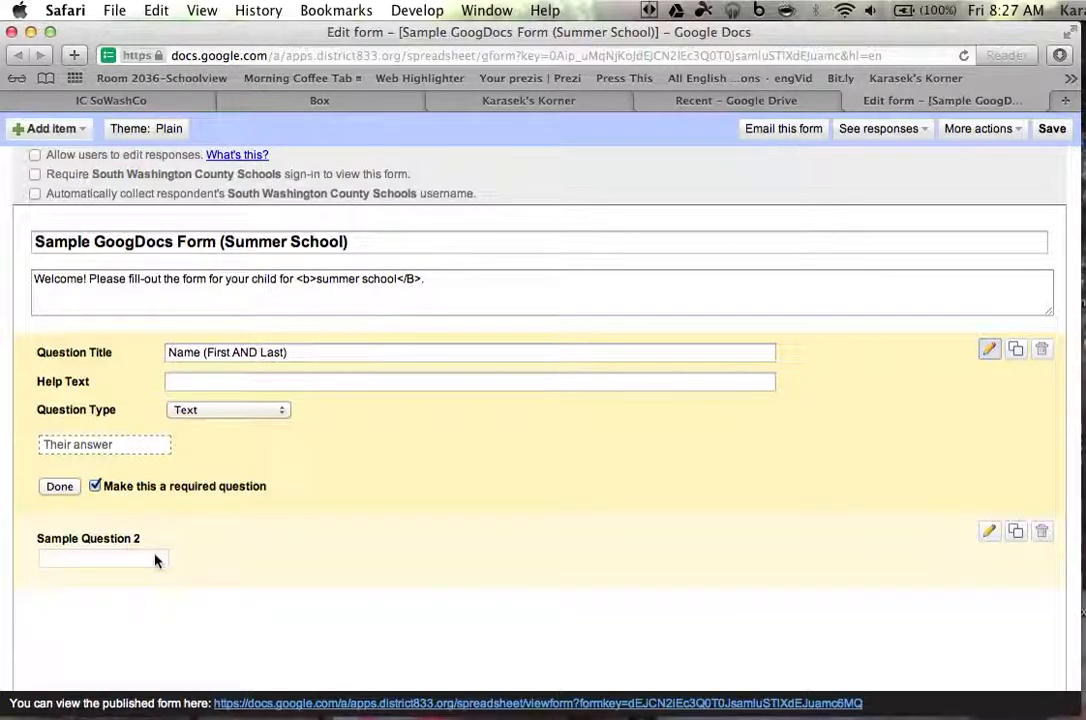
Retitle Sample Question 2 'Email Address', add an example e-mail address as help text, and make it required
{"action": "left_click", "coordinate": [989, 533]}
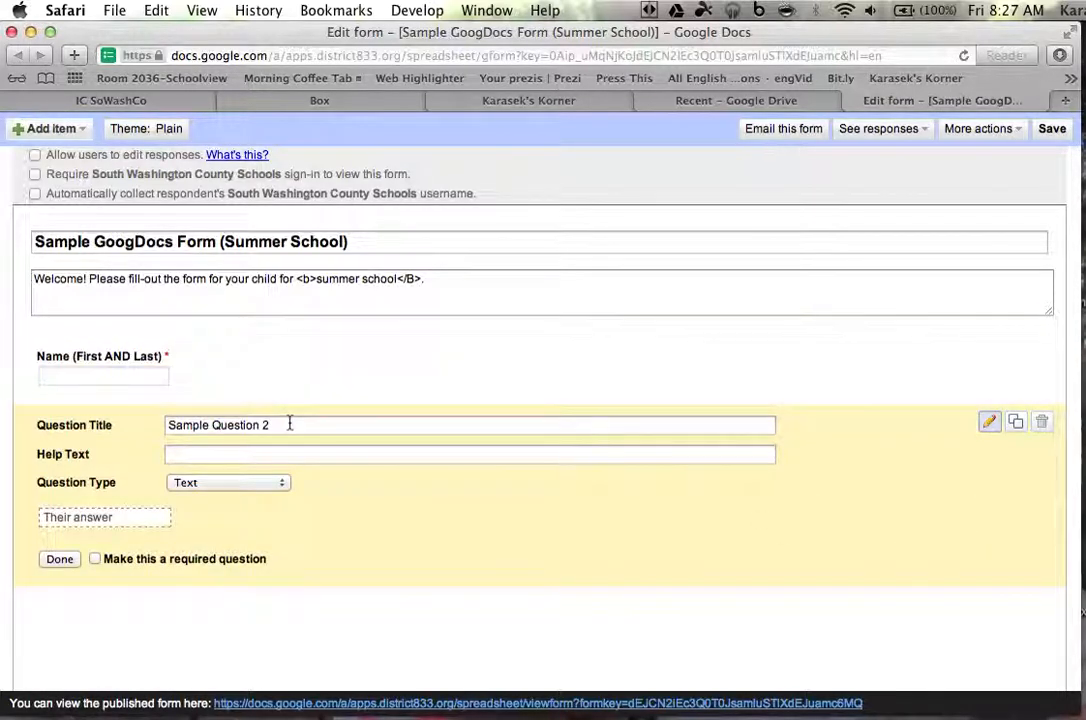
{"action": "left_click_drag", "start_coordinate": [289, 424], "coordinate": [141, 418]}
{"action": "type", "text": "EmailaAddress"}
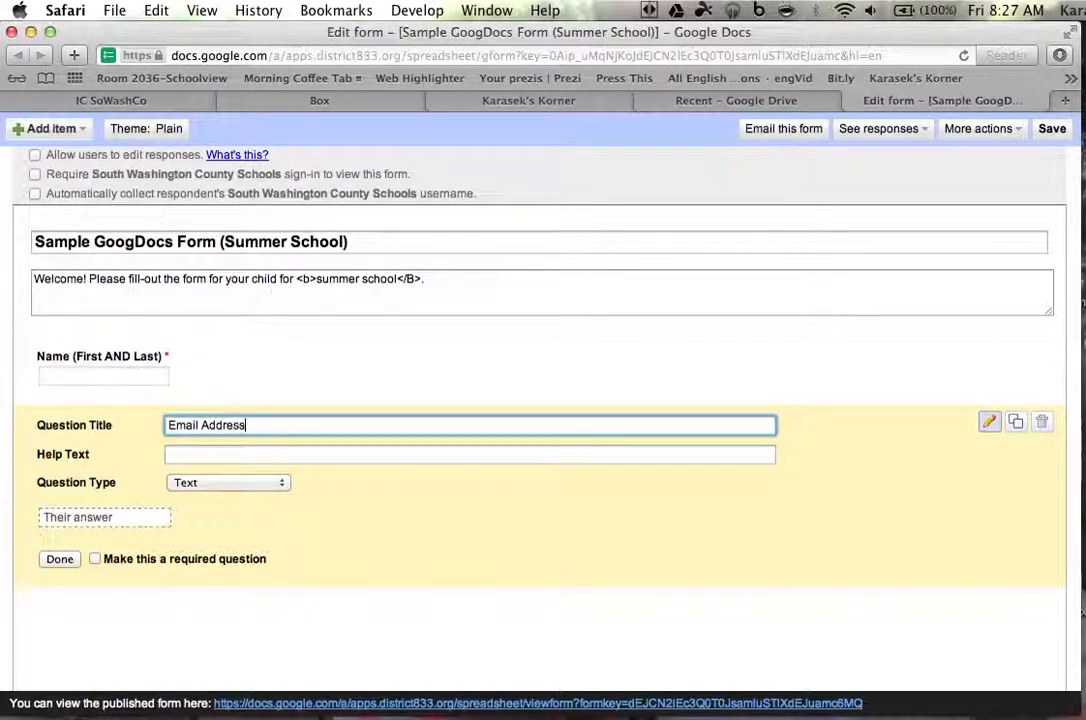
{"action": "key", "text": "Tab"}
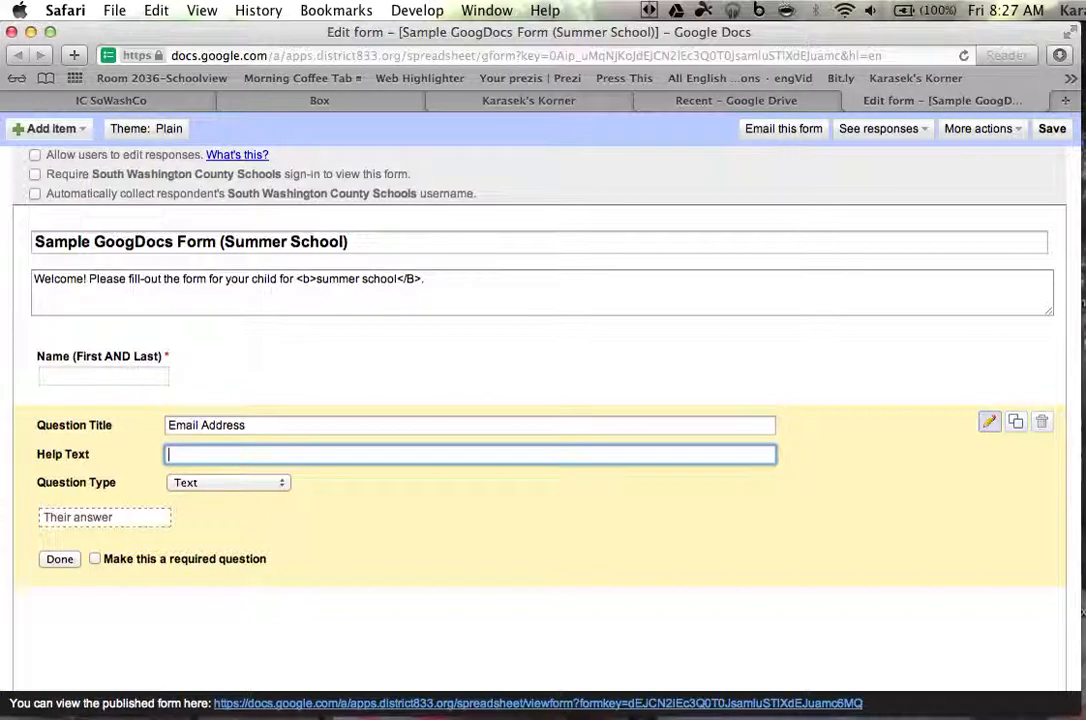
{"action": "type", "text": "Example: joe"}
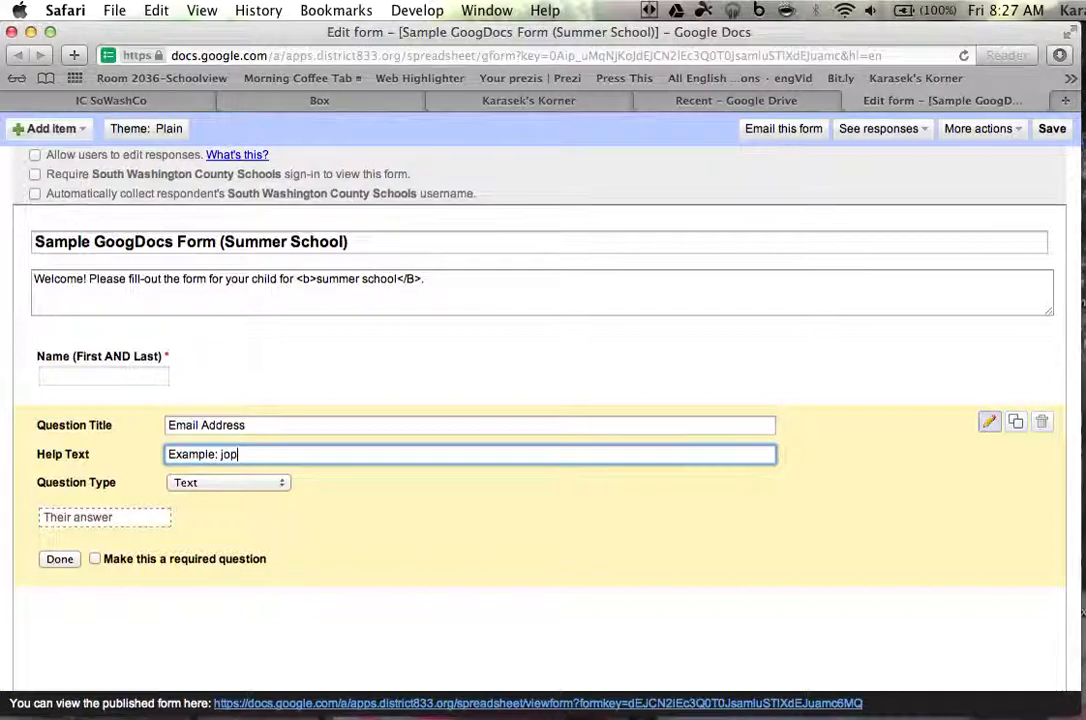
{"action": "type", "text": "@gmail.com"}
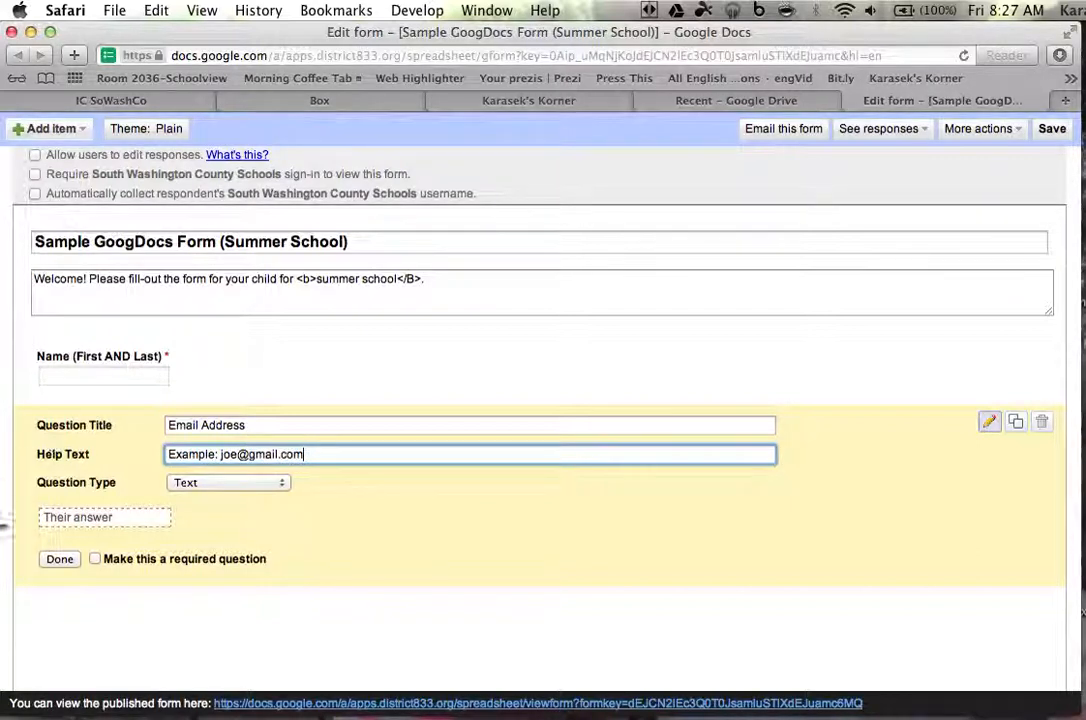
{"action": "left_click", "coordinate": [94, 559]}
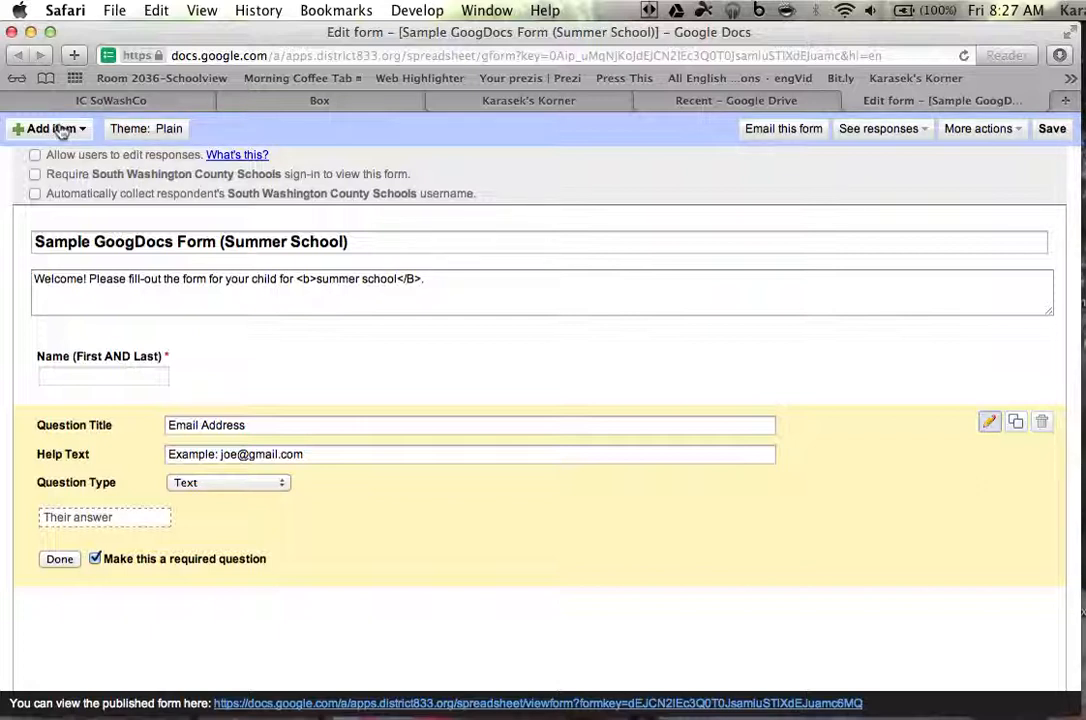
Check the Add item type list without adding anything, then save the form
{"action": "left_click", "coordinate": [60, 129]}
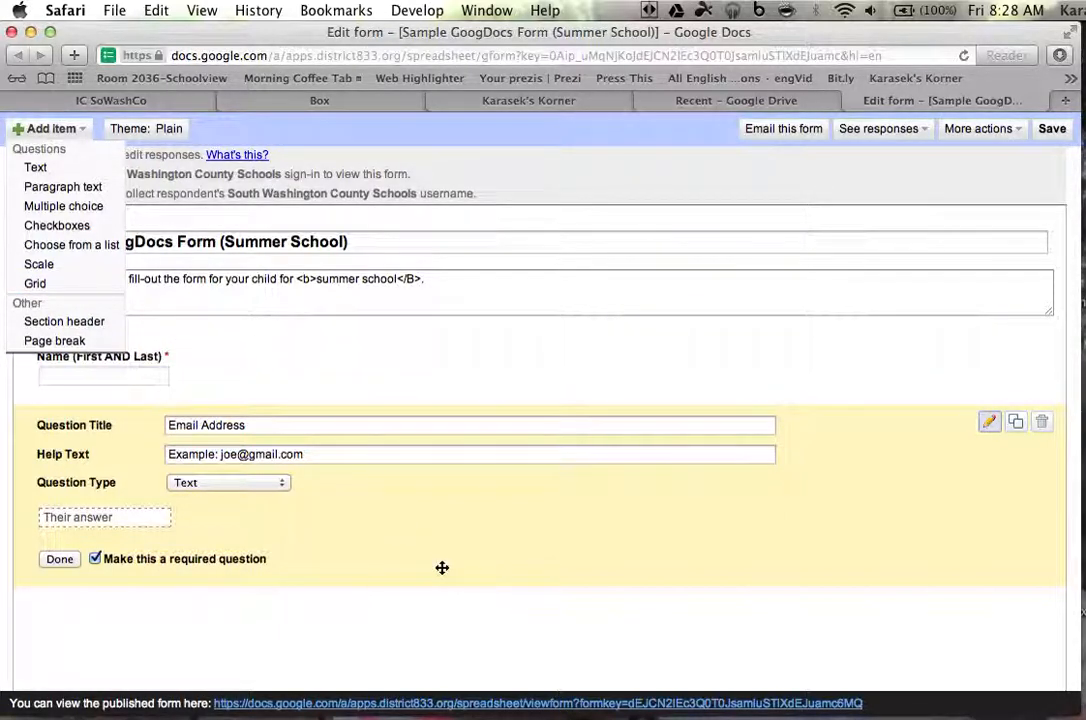
{"action": "left_click", "coordinate": [682, 195]}
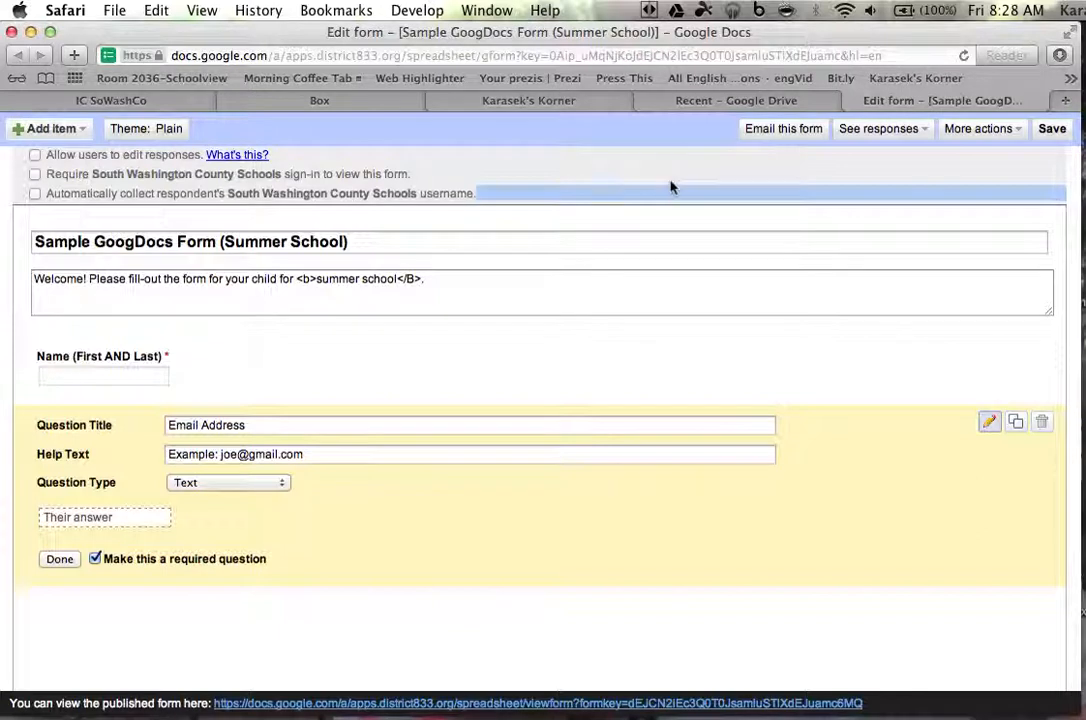
{"action": "left_click", "coordinate": [1054, 133]}
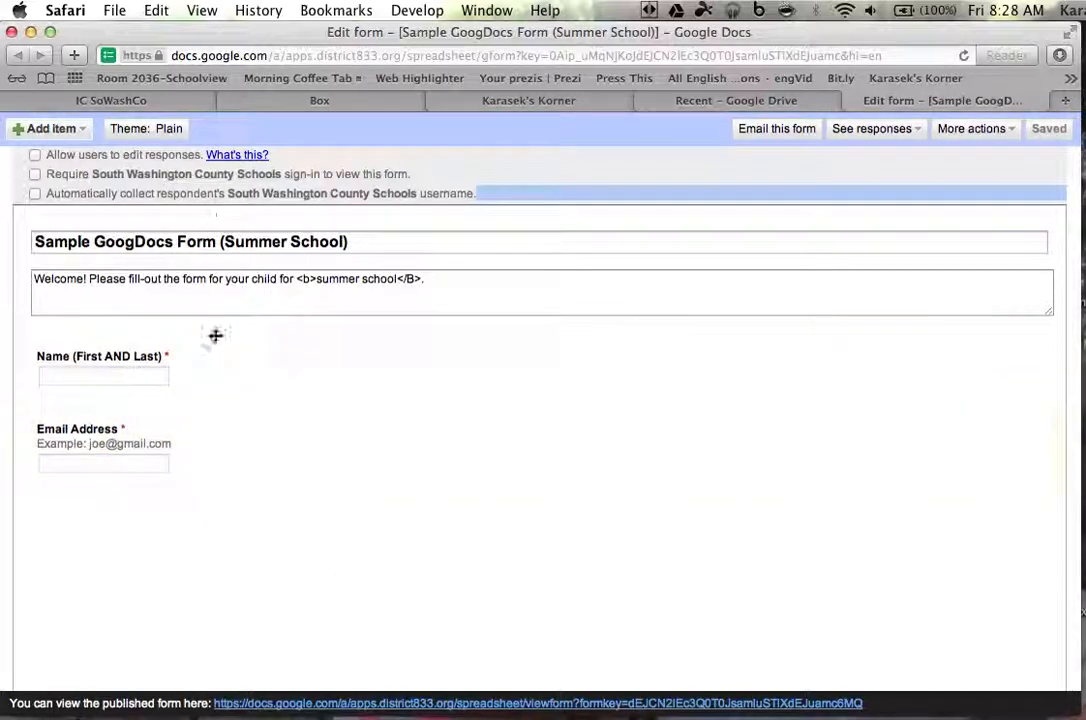
Preview and apply the Non-Profit theme from the theme gallery
{"action": "left_click", "coordinate": [158, 132]}
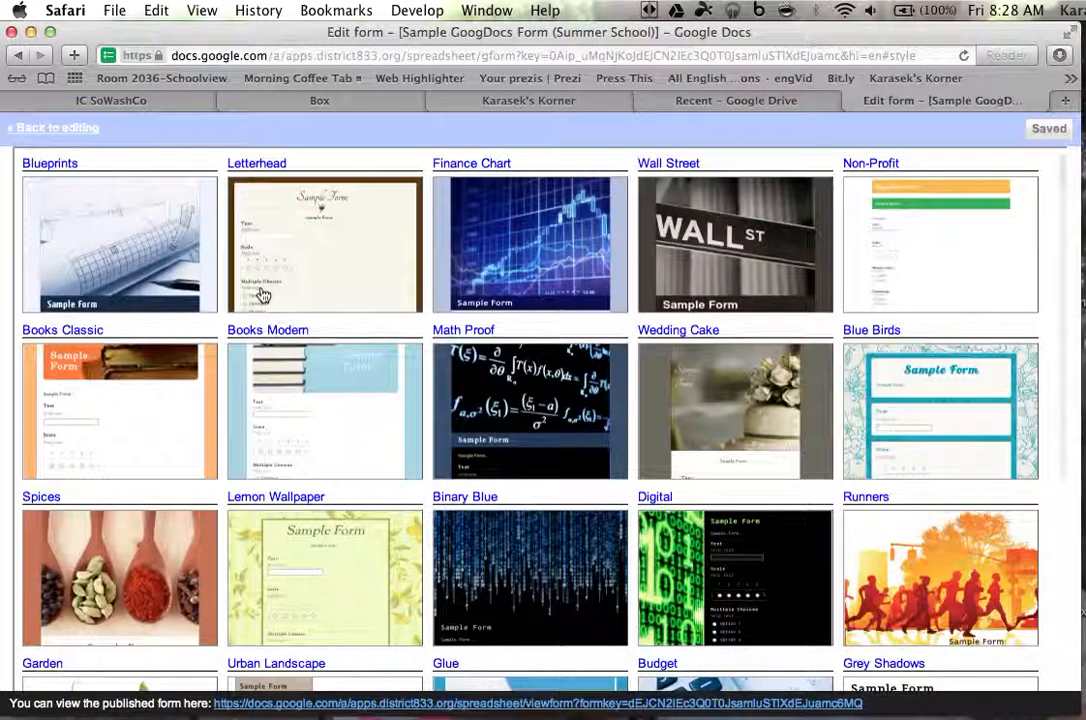
{"action": "scroll", "coordinate": [830, 467], "scroll_direction": "down", "scroll_amount": 1}
{"action": "scroll", "coordinate": [830, 465], "scroll_direction": "down", "scroll_amount": 3}
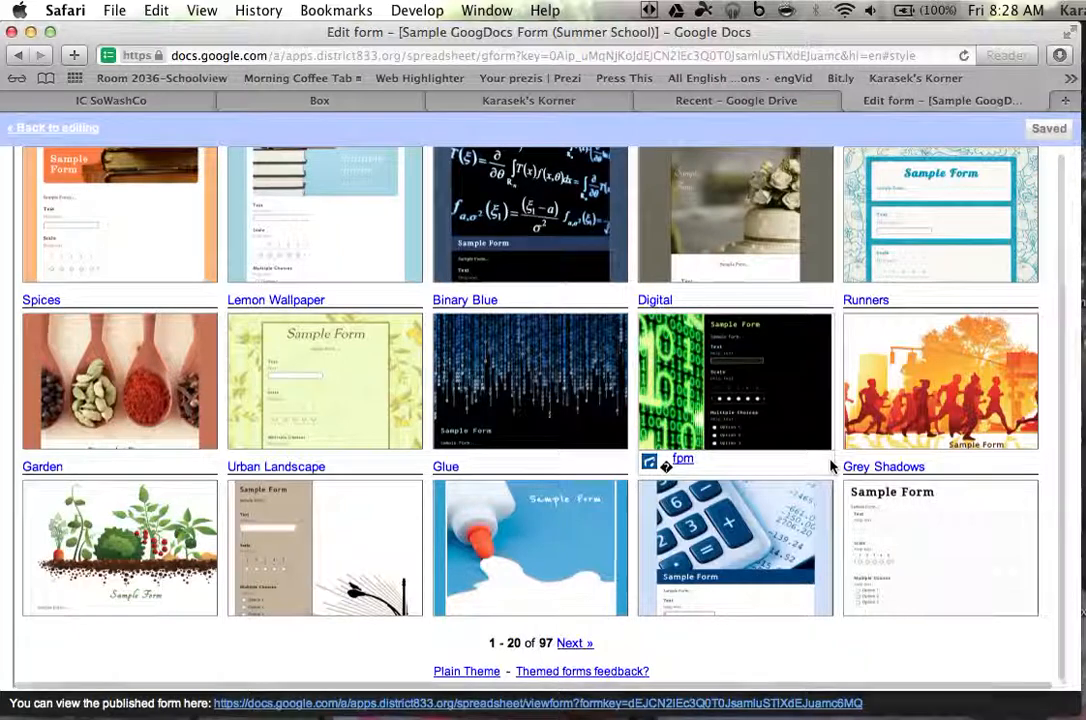
{"action": "scroll", "coordinate": [831, 465], "scroll_direction": "up", "scroll_amount": 3}
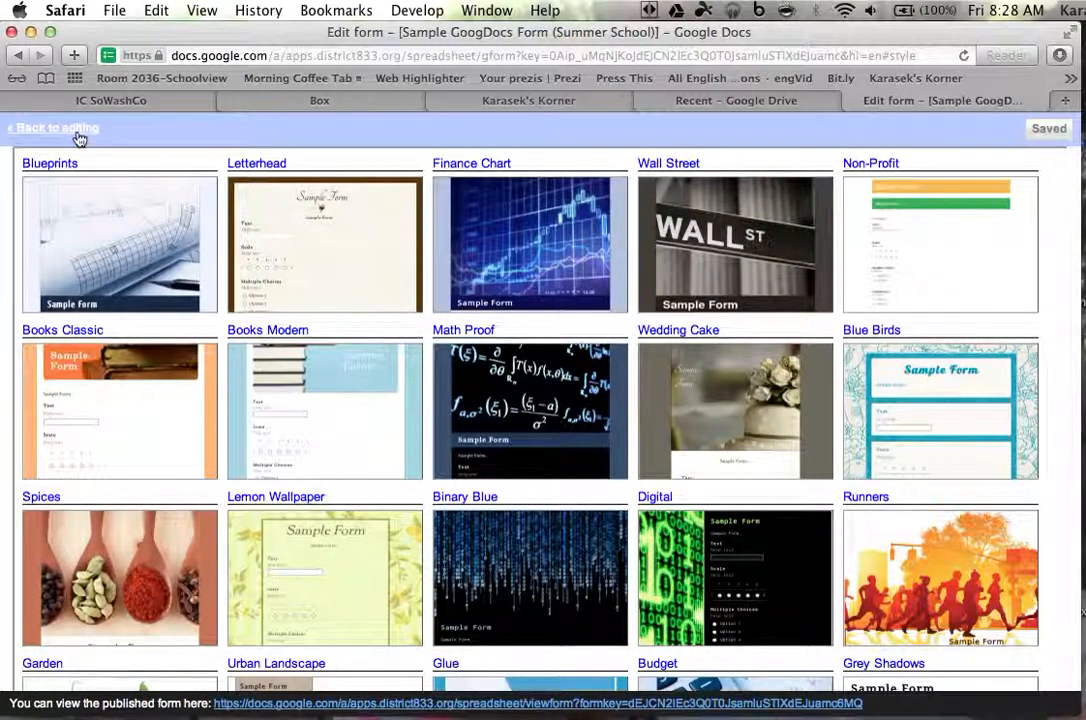
{"action": "left_click", "coordinate": [958, 263]}
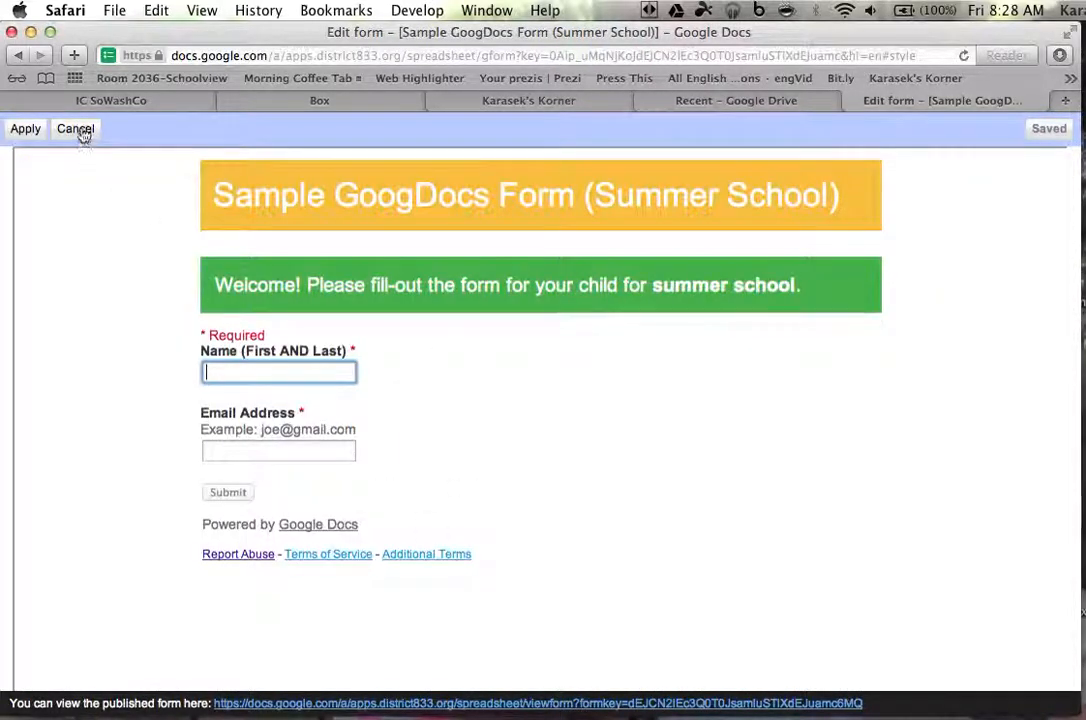
{"action": "left_click", "coordinate": [25, 129]}
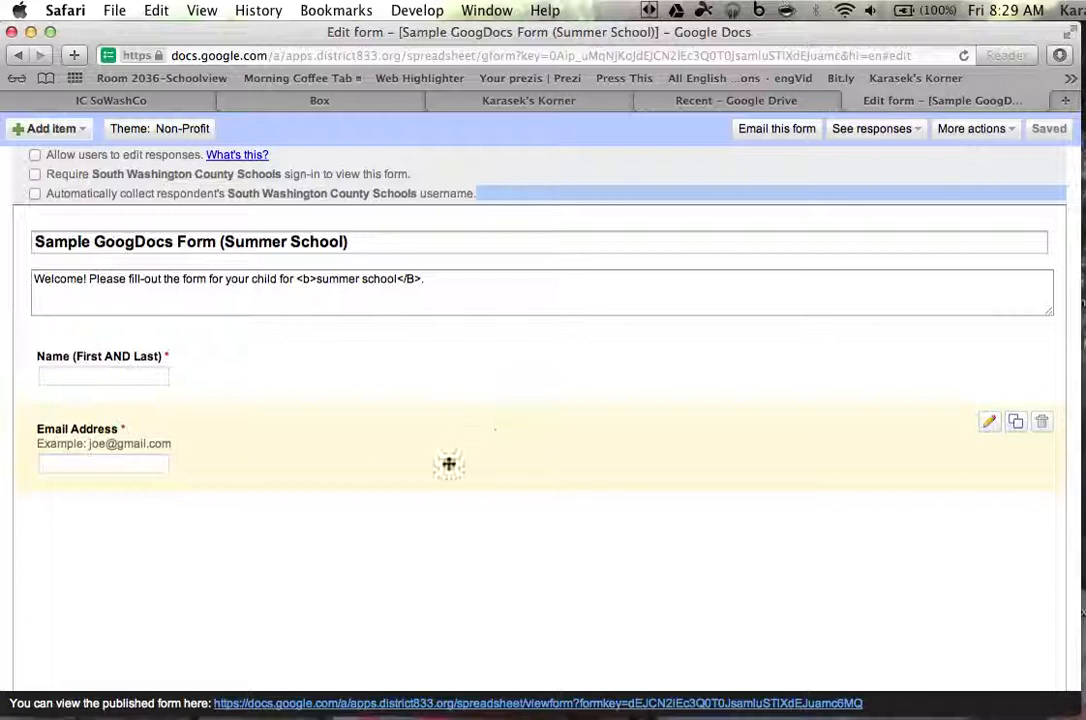
Open the published form in a new tab, enter a test name and e-mail address, and submit
{"action": "right_click", "coordinate": [443, 706]}
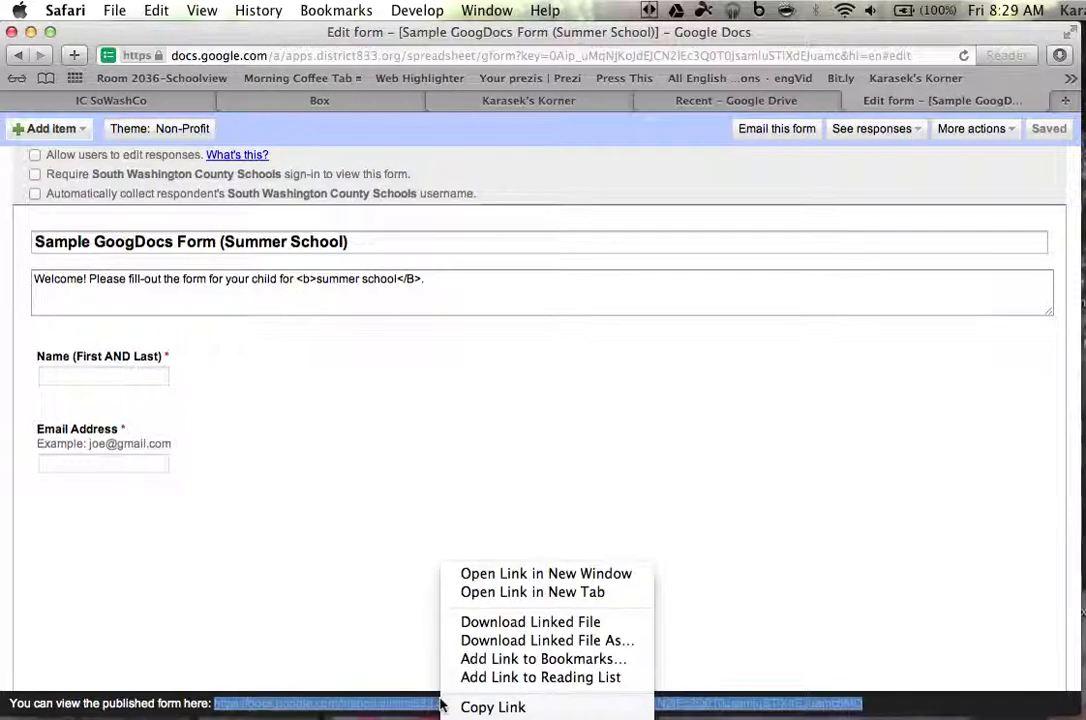
{"action": "left_click", "coordinate": [511, 592]}
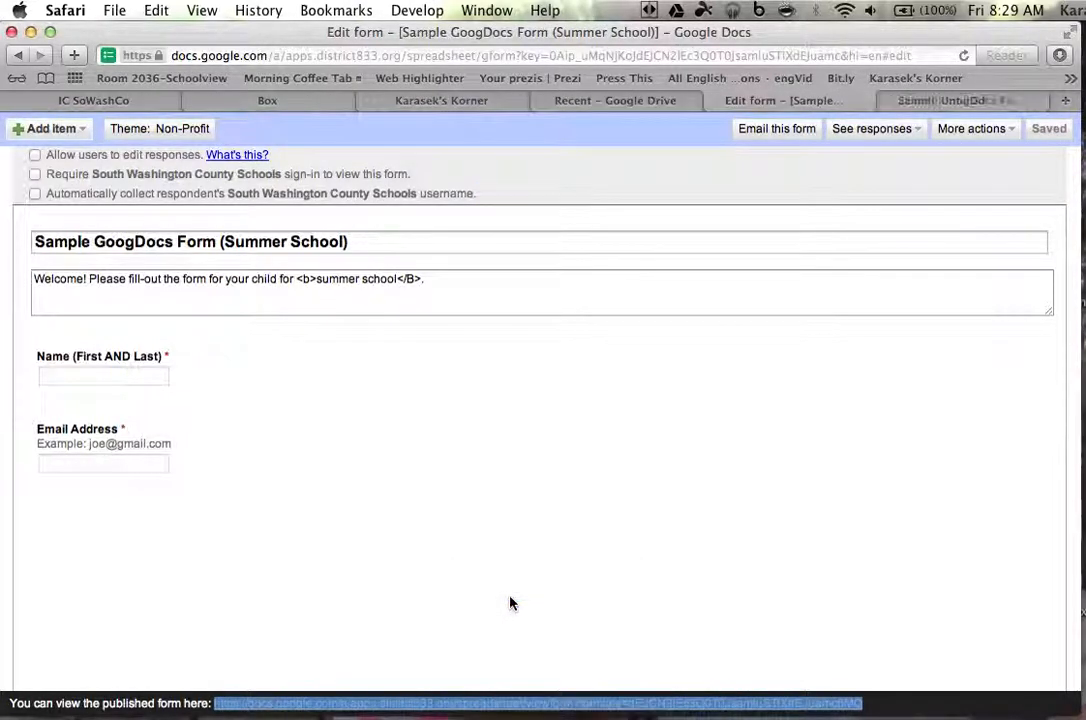
{"action": "left_click", "coordinate": [969, 100]}
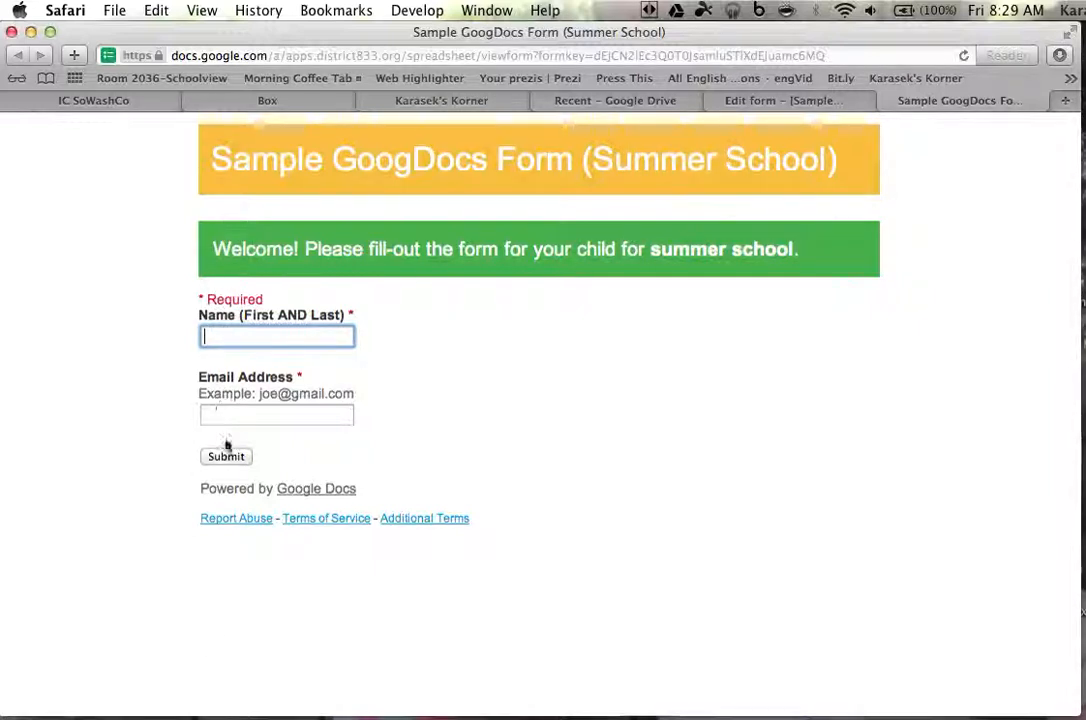
{"action": "type", "text": "Joe Schmoe"}
{"action": "key", "text": "Tab"}
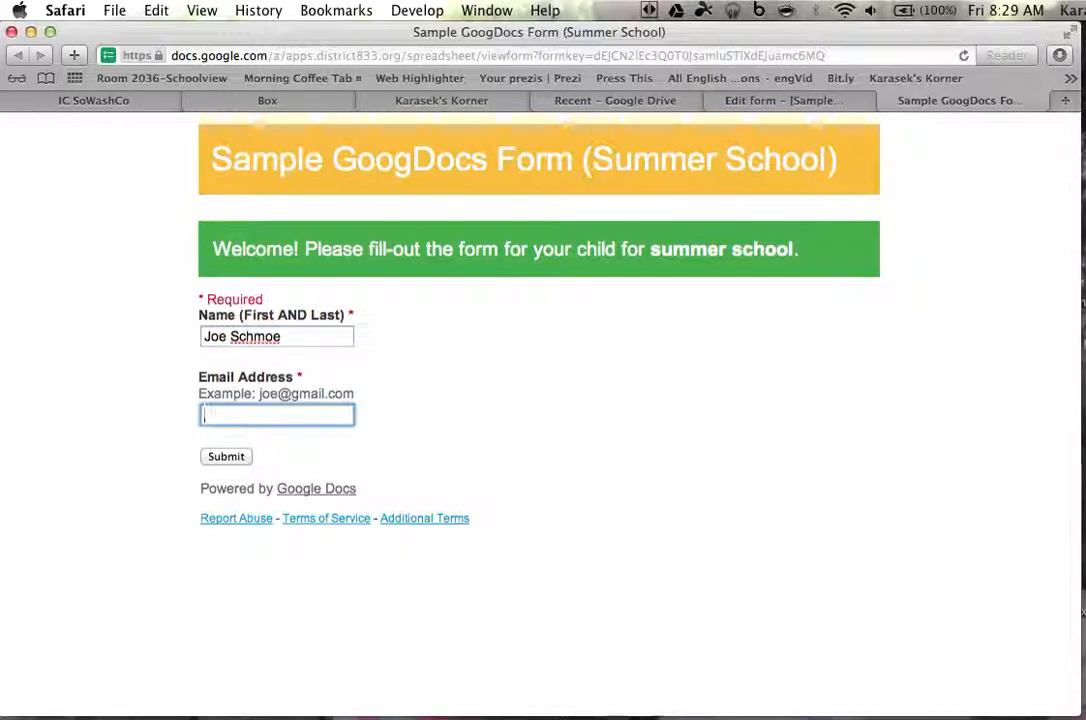
{"action": "type", "text": "jo"}
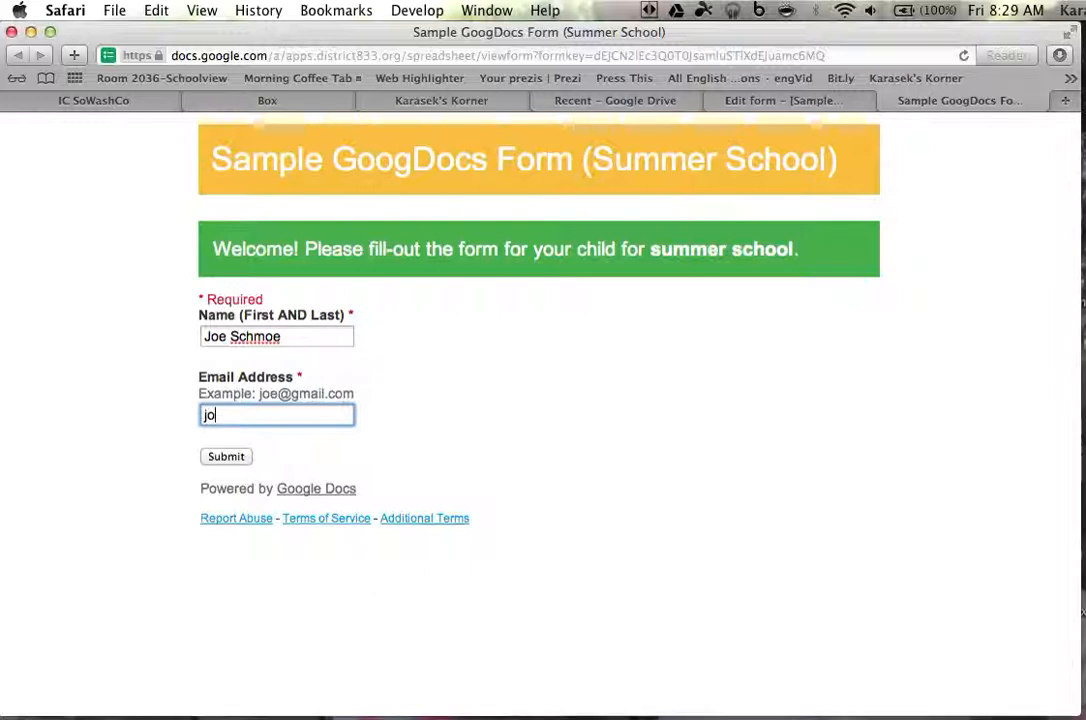
{"action": "type", "text": "e@gmailc."}
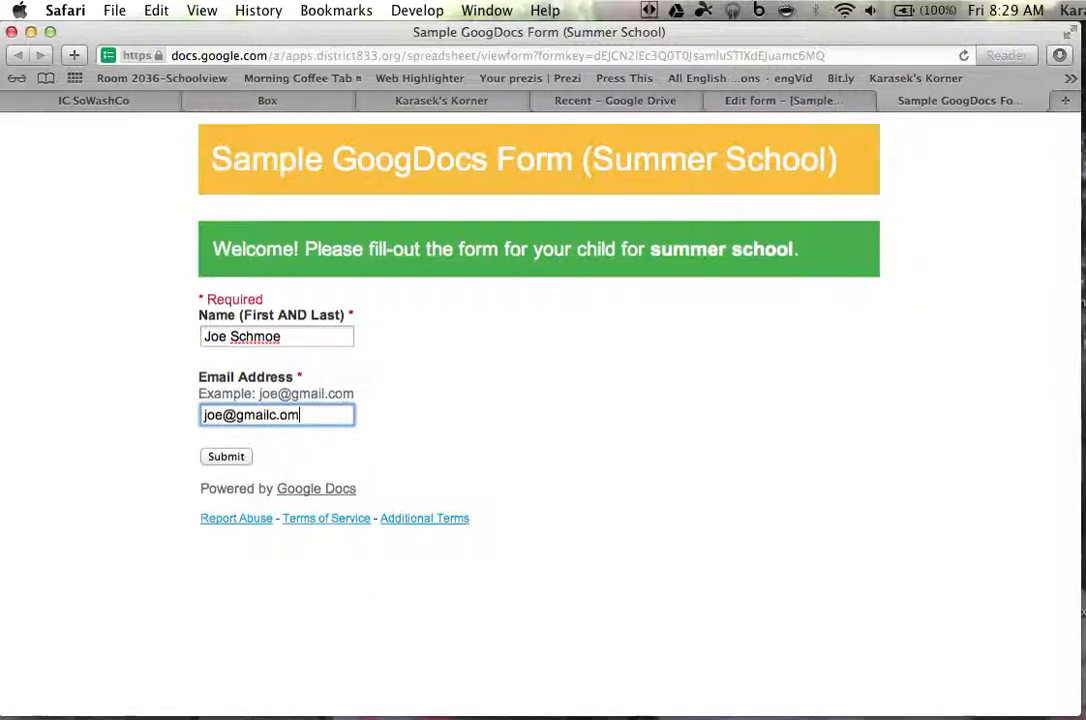
{"action": "left_click", "coordinate": [240, 456]}
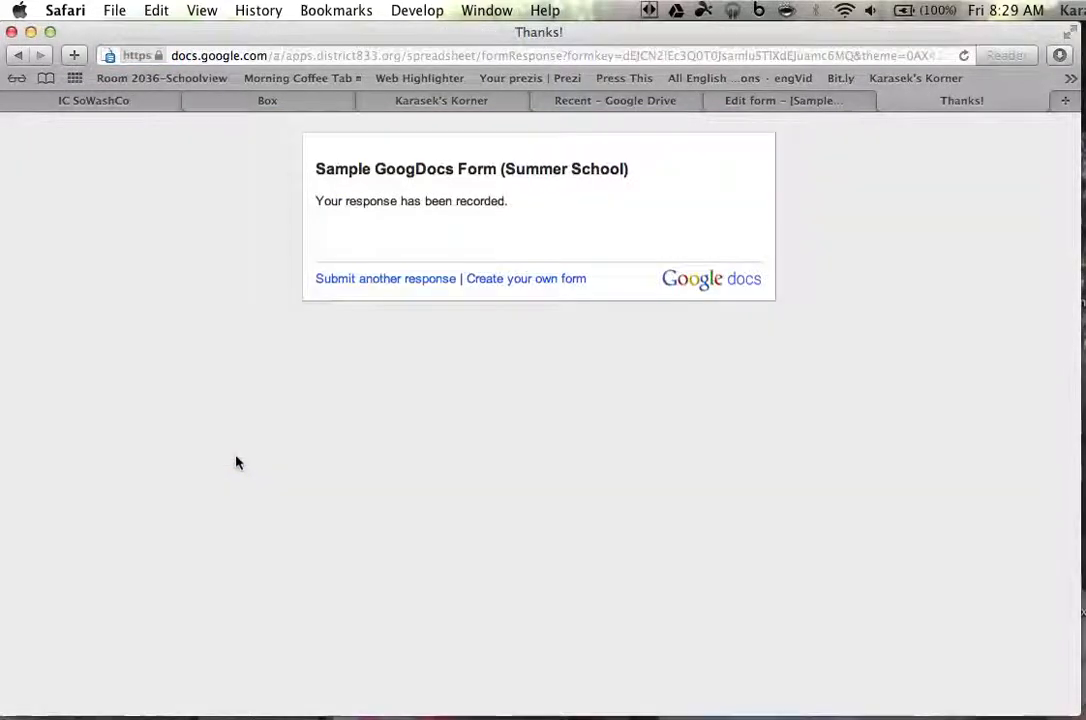
Return to Google Drive and show My Drive with the Sample GoogDocs Form (Summer School) file
{"action": "left_click", "coordinate": [766, 108]}
{"action": "left_click", "coordinate": [648, 100]}
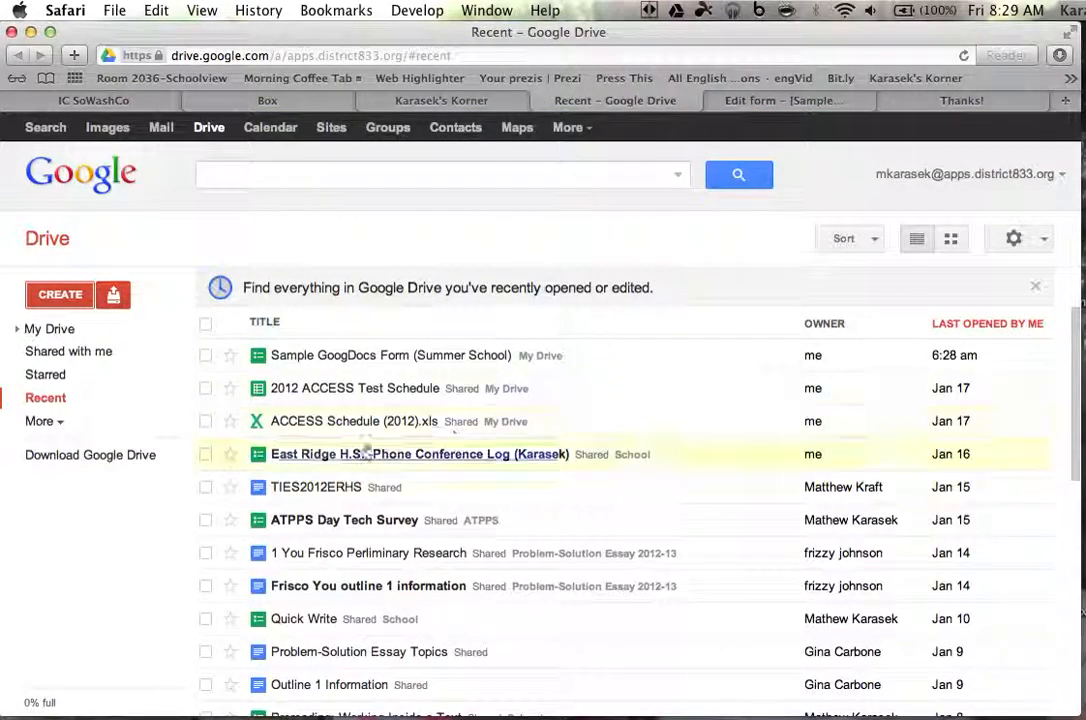
{"action": "left_click", "coordinate": [52, 331]}
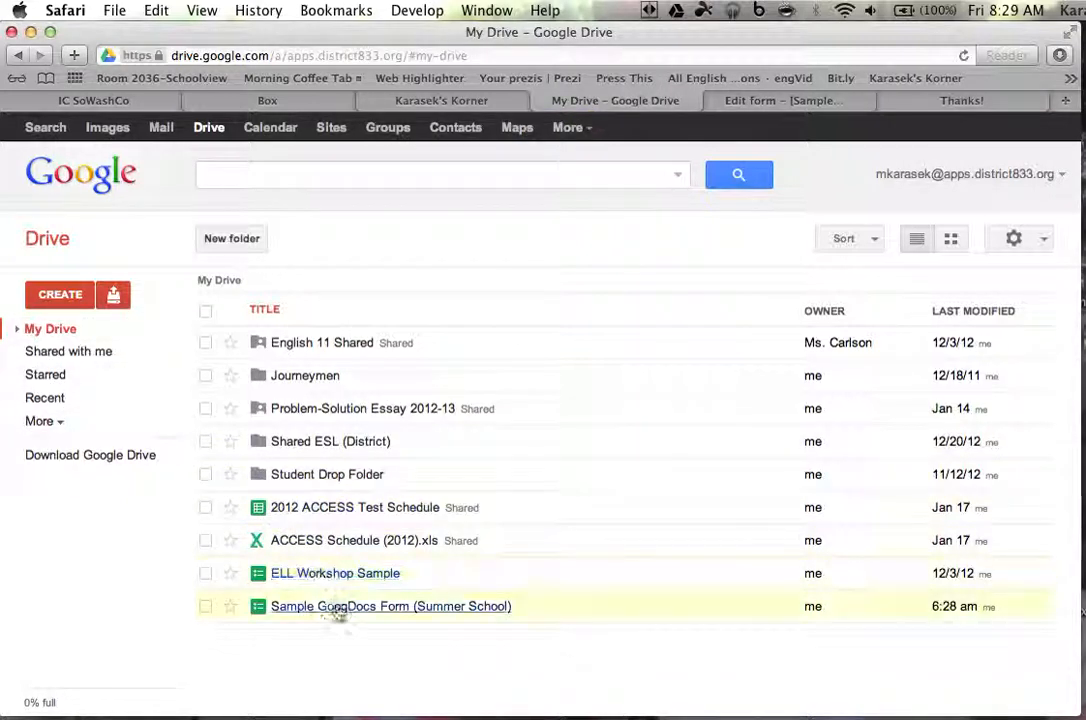
Open the Sample GoogDocs Form (Summer School) response spreadsheet and its Form menu
{"action": "left_click", "coordinate": [414, 612]}
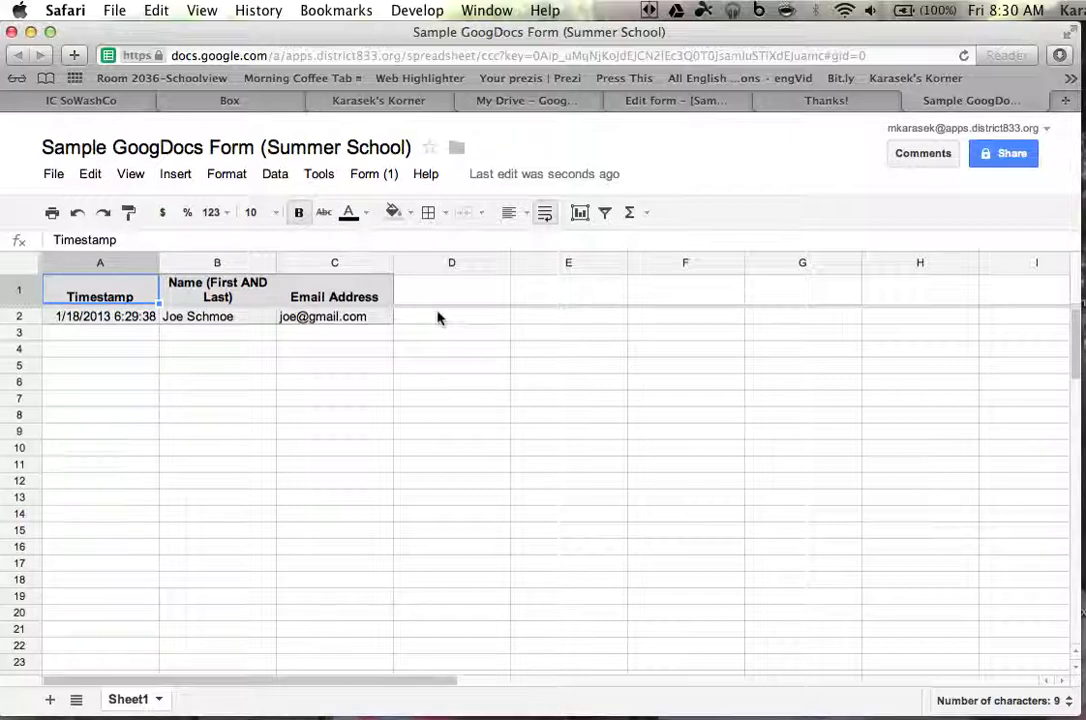
{"action": "left_click", "coordinate": [375, 176]}
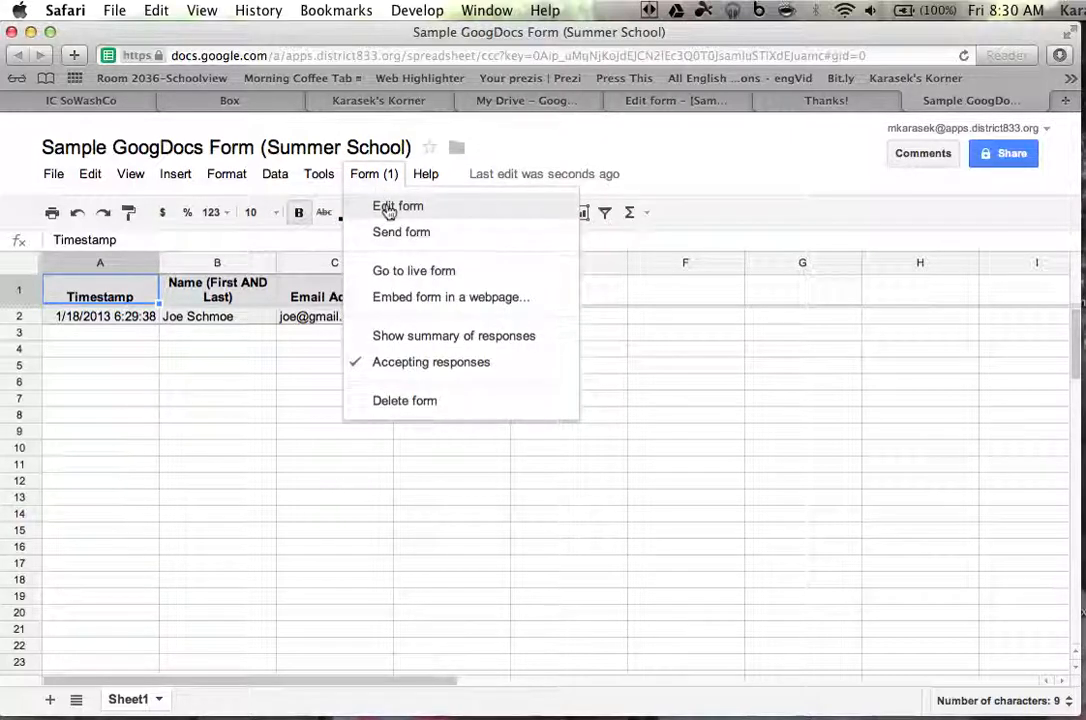
In the enlarged form editor, add and save a paragraph-text question titled 'Questions or Comments'
{"action": "left_click", "coordinate": [388, 209]}
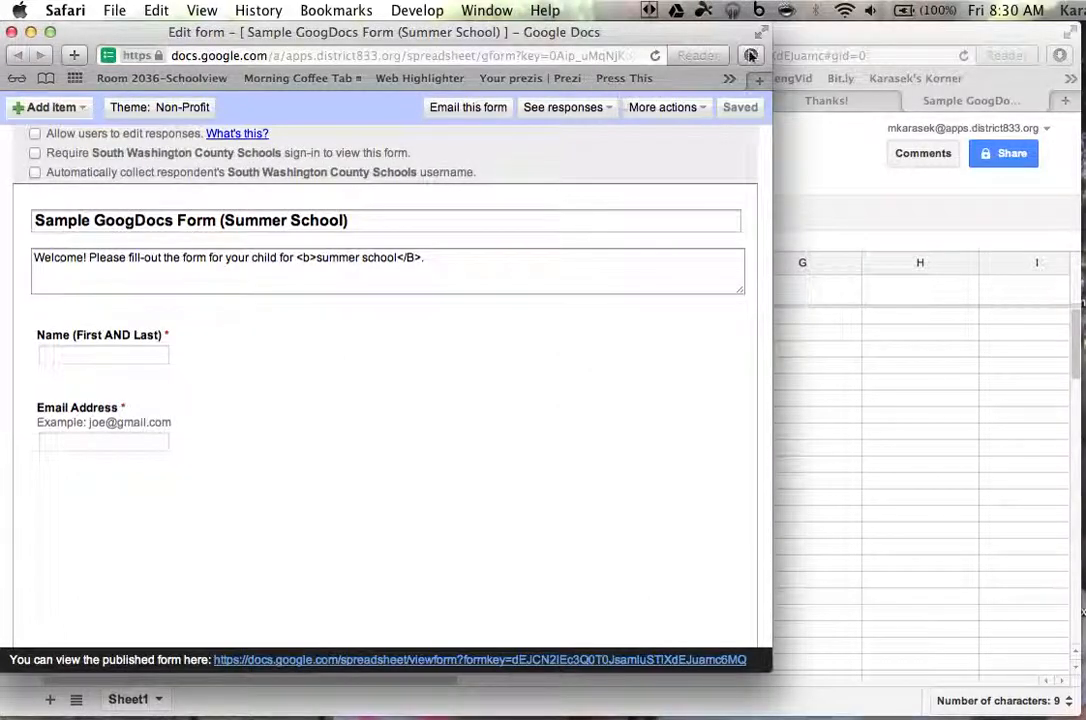
{"action": "left_click", "coordinate": [50, 32]}
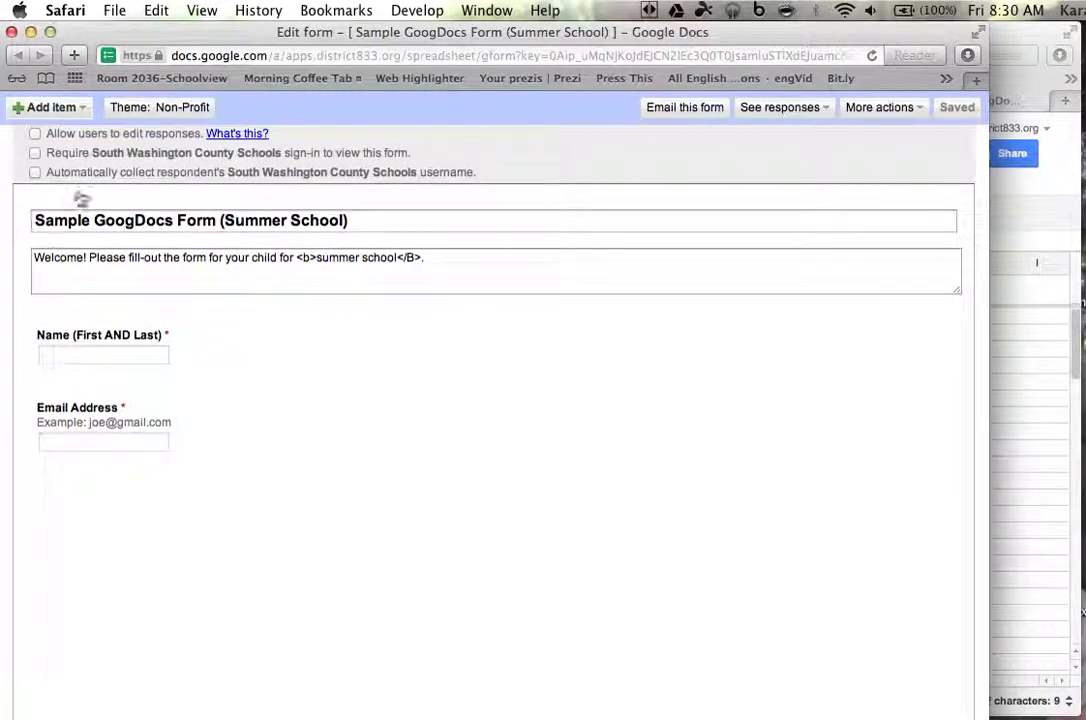
{"action": "left_click", "coordinate": [72, 112]}
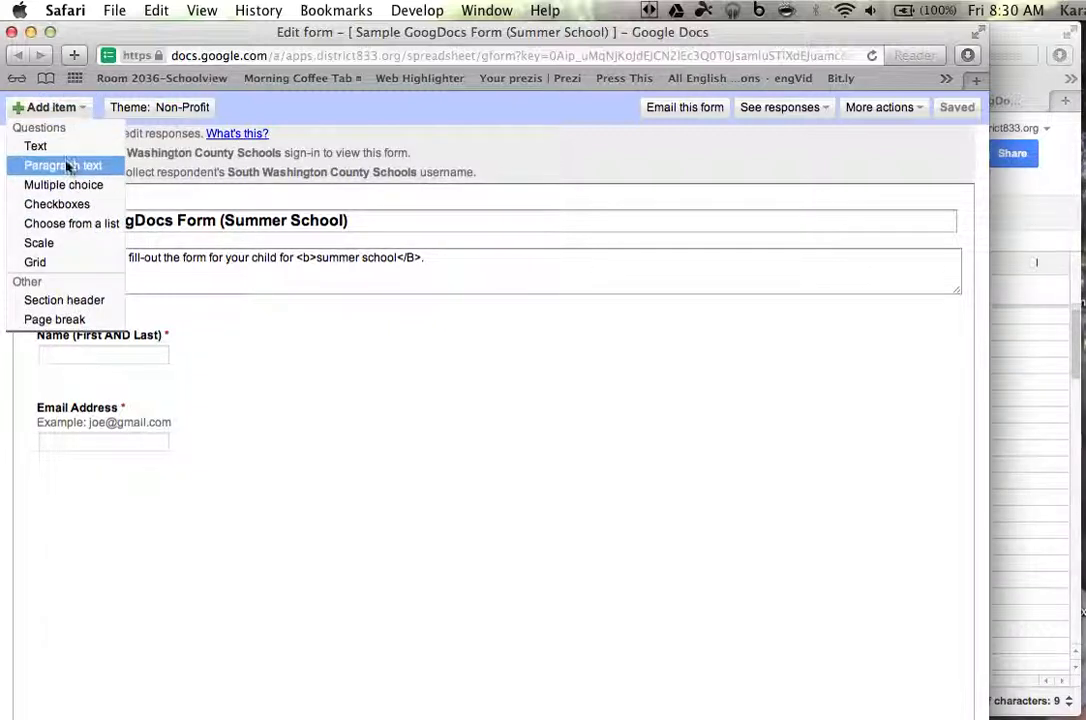
{"action": "left_click", "coordinate": [64, 165]}
{"action": "left_click", "coordinate": [201, 491]}
{"action": "type", "text": "Questions or Comments"}
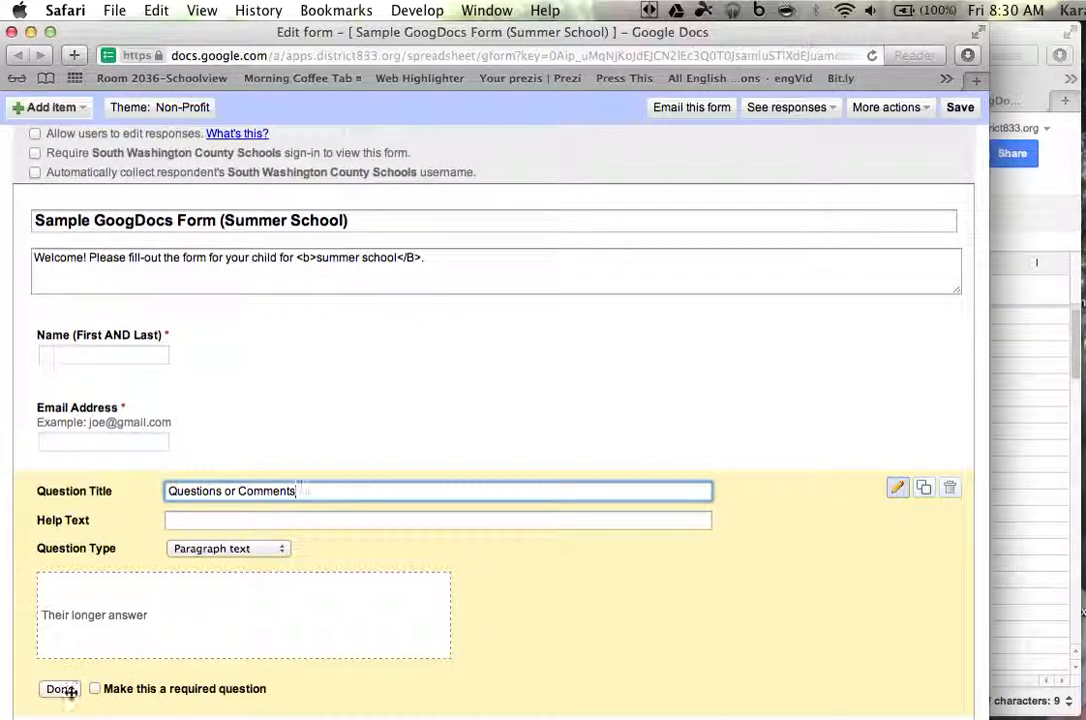
{"action": "left_click", "coordinate": [962, 108]}
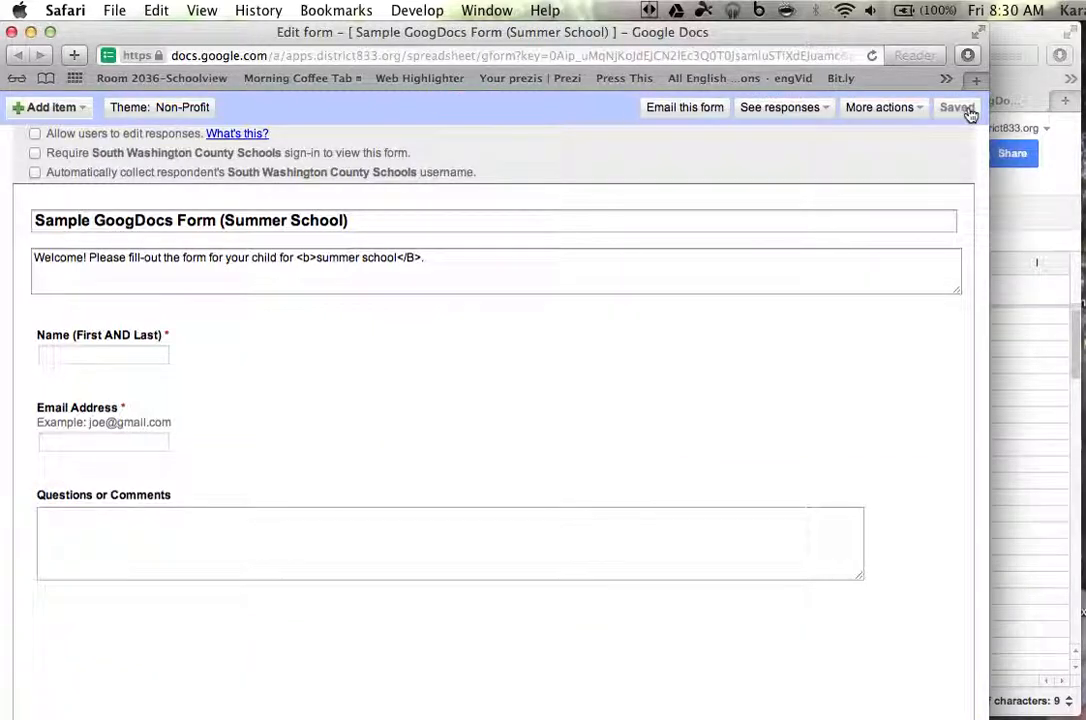
{"action": "left_click", "coordinate": [1011, 37]}
{"action": "left_click", "coordinate": [824, 101]}
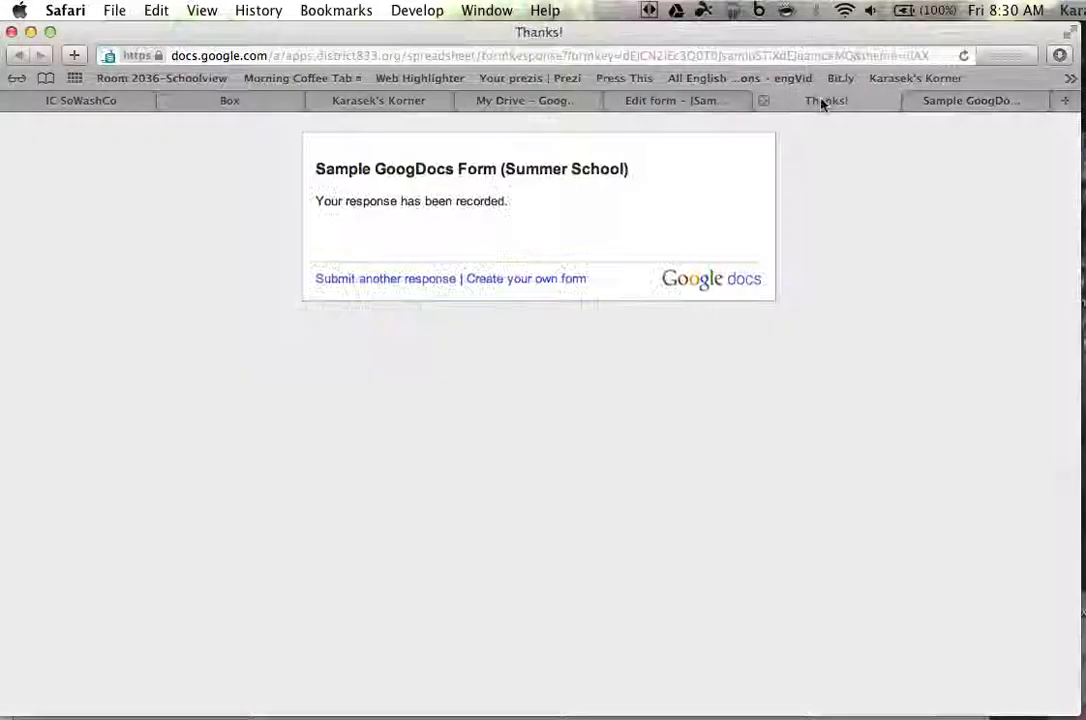
Load a blank copy of the live form to check the new box, then return to the editor's responses options
{"action": "left_click", "coordinate": [405, 279]}
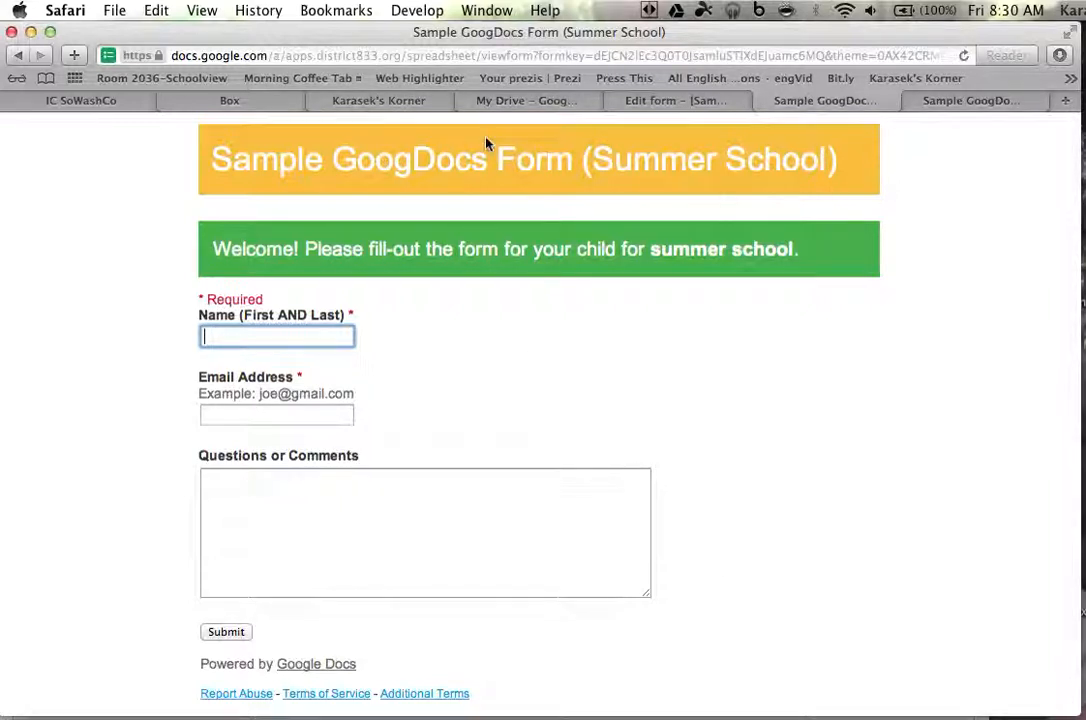
{"action": "left_click", "coordinate": [476, 100]}
{"action": "left_click", "coordinate": [646, 110]}
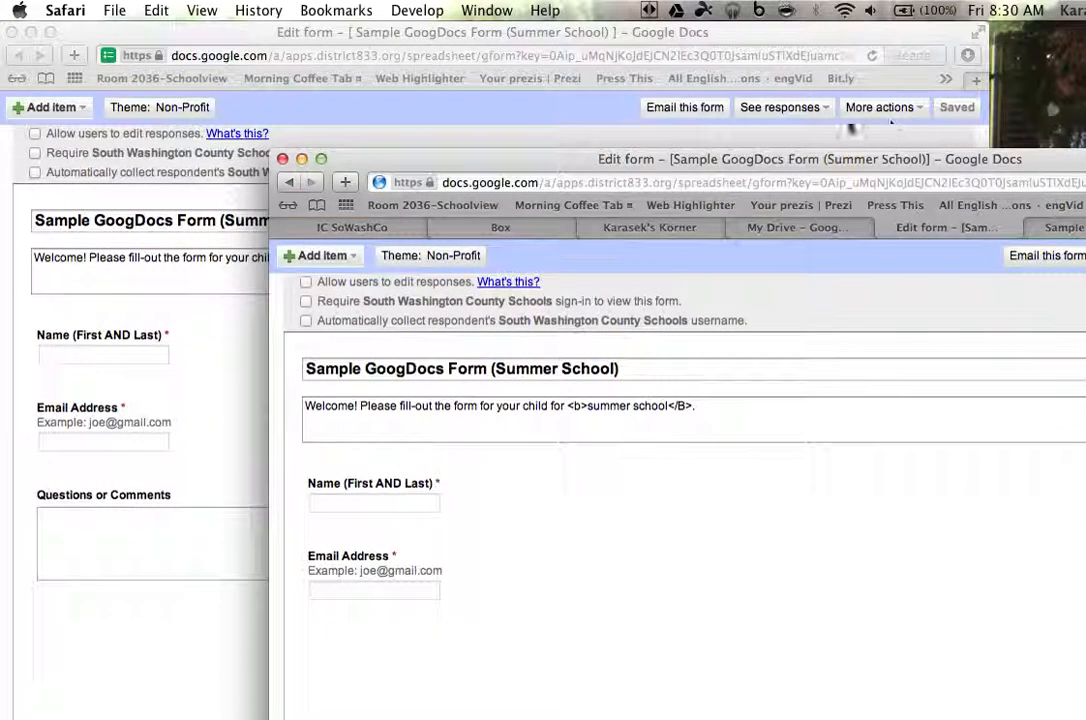
{"action": "left_click", "coordinate": [490, 110]}
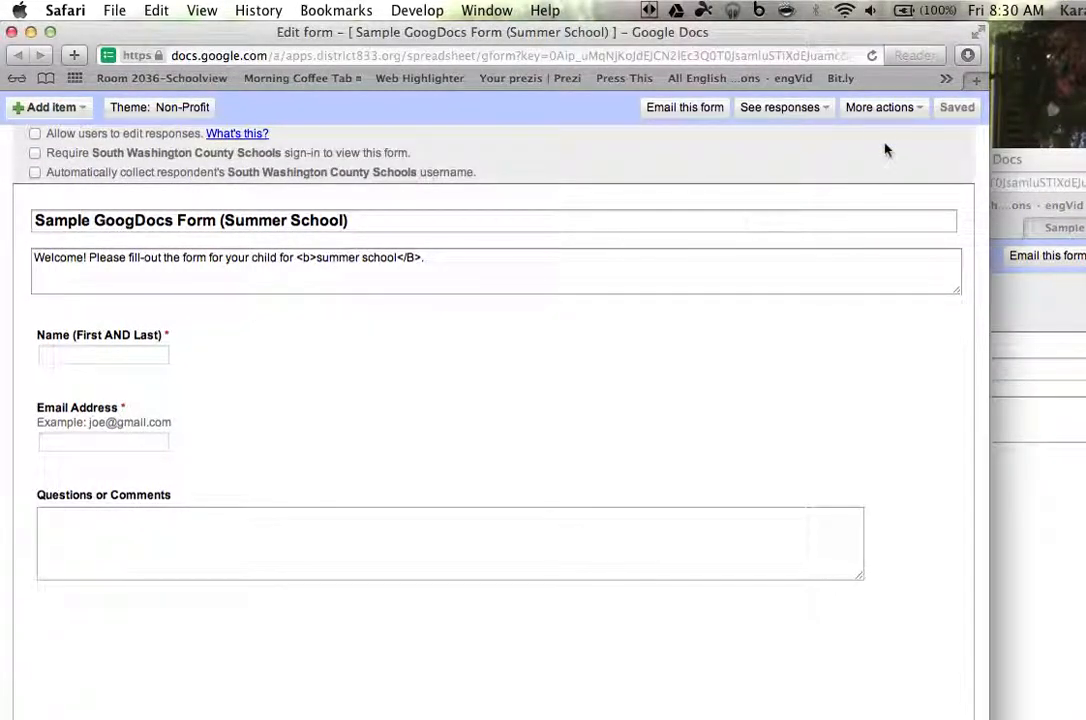
{"action": "left_click", "coordinate": [816, 111]}
Open the responses spreadsheet with columns Timestamp through Questions or Comments, and bring up its sharing settings
{"action": "left_click", "coordinate": [800, 149]}
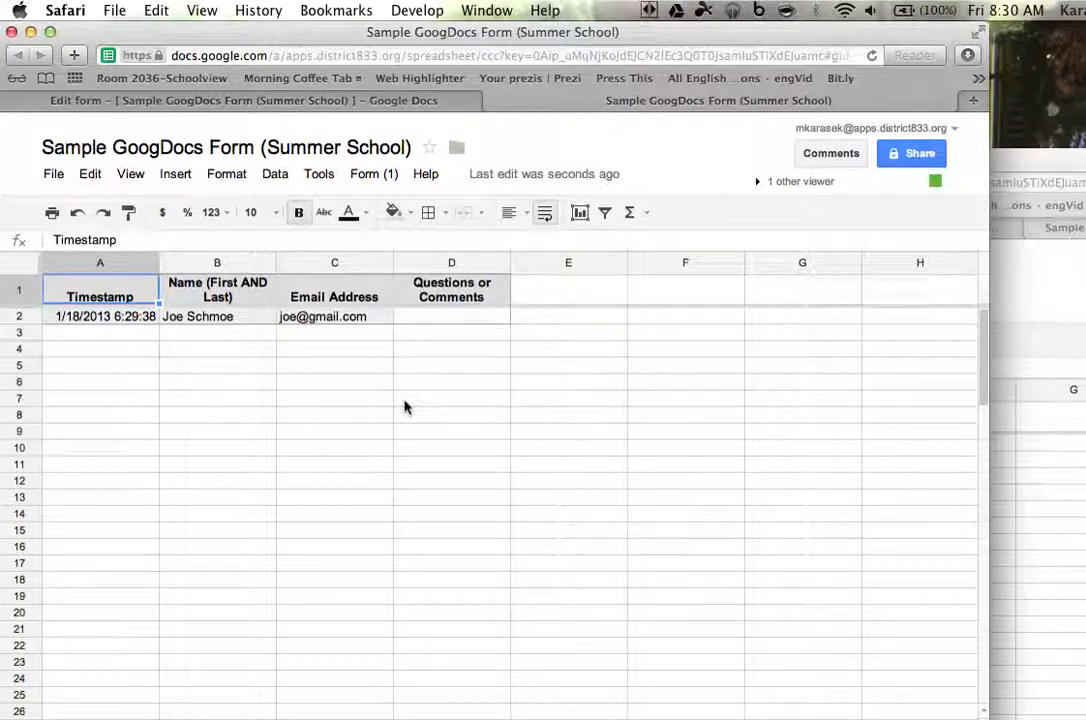
{"action": "left_click", "coordinate": [908, 155]}
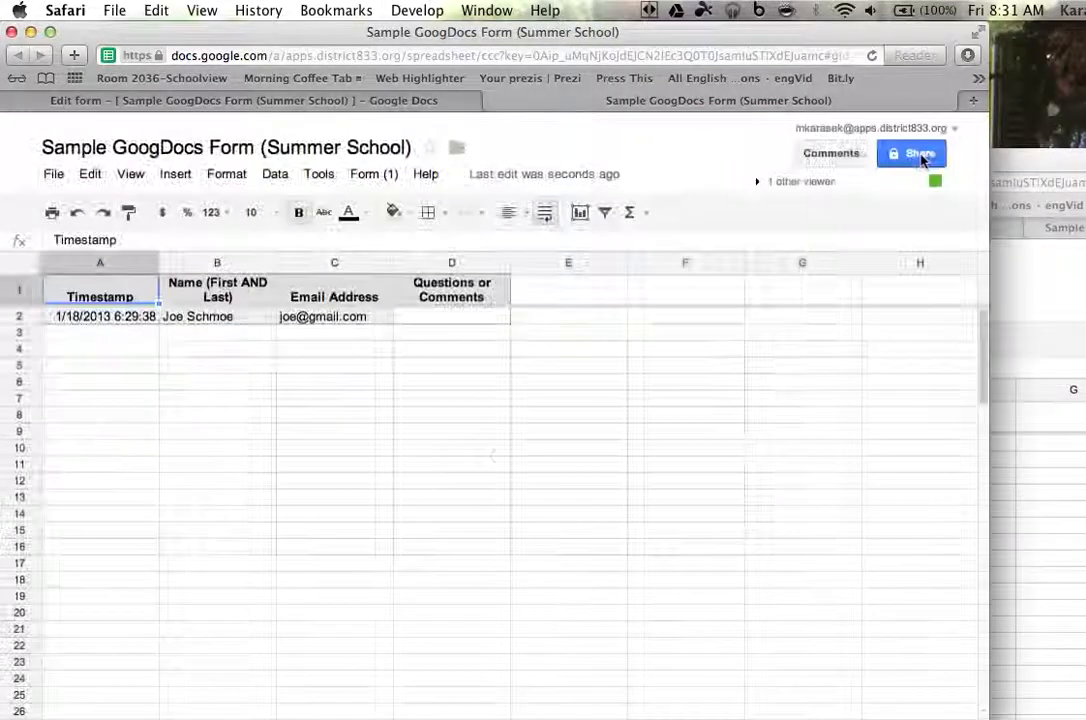
{"action": "left_click", "coordinate": [275, 598]}
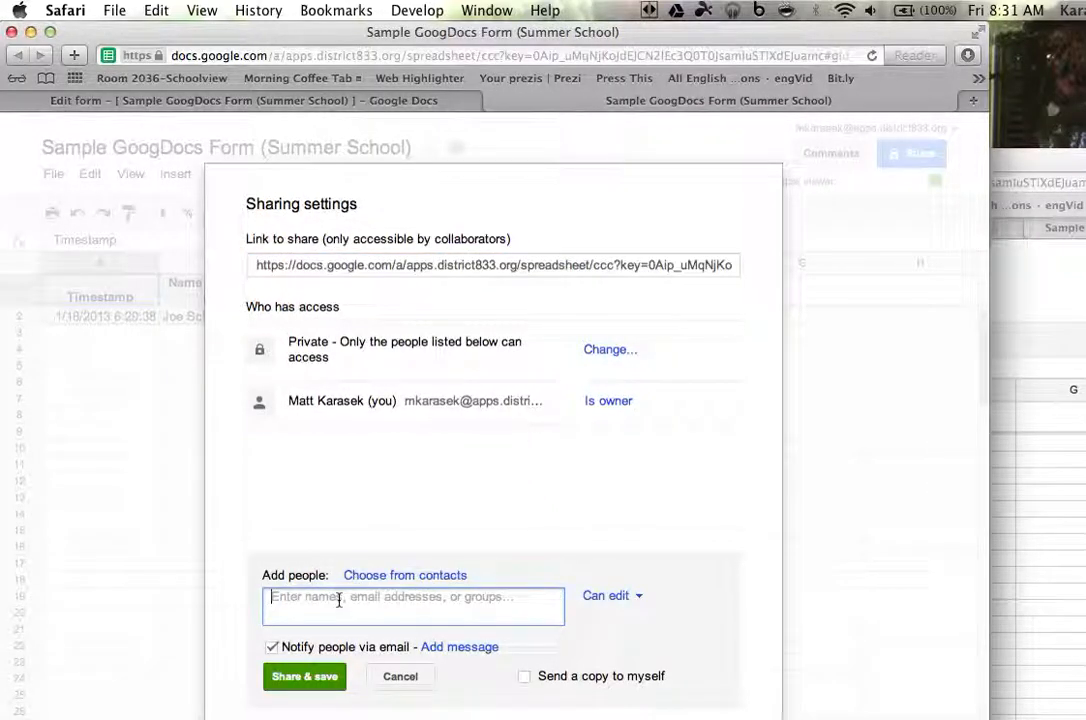
{"action": "type", "text": "ecl"}
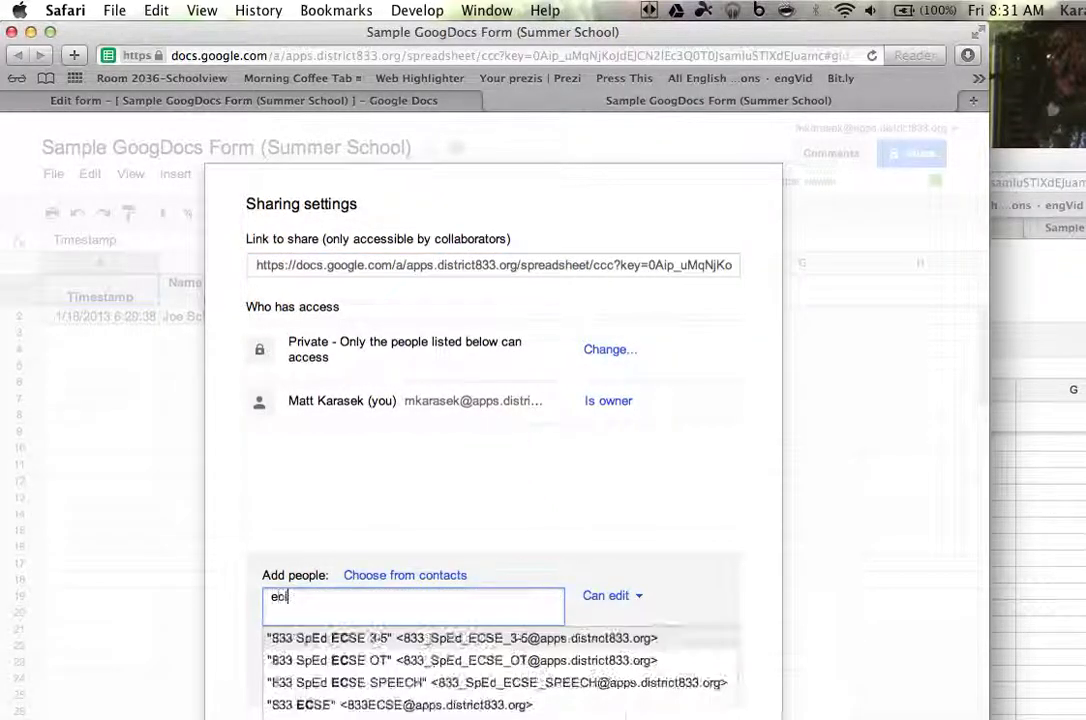
{"action": "key", "text": "BackSpace"}
{"action": "type", "text": "at"}
{"action": "left_click", "coordinate": [376, 638]}
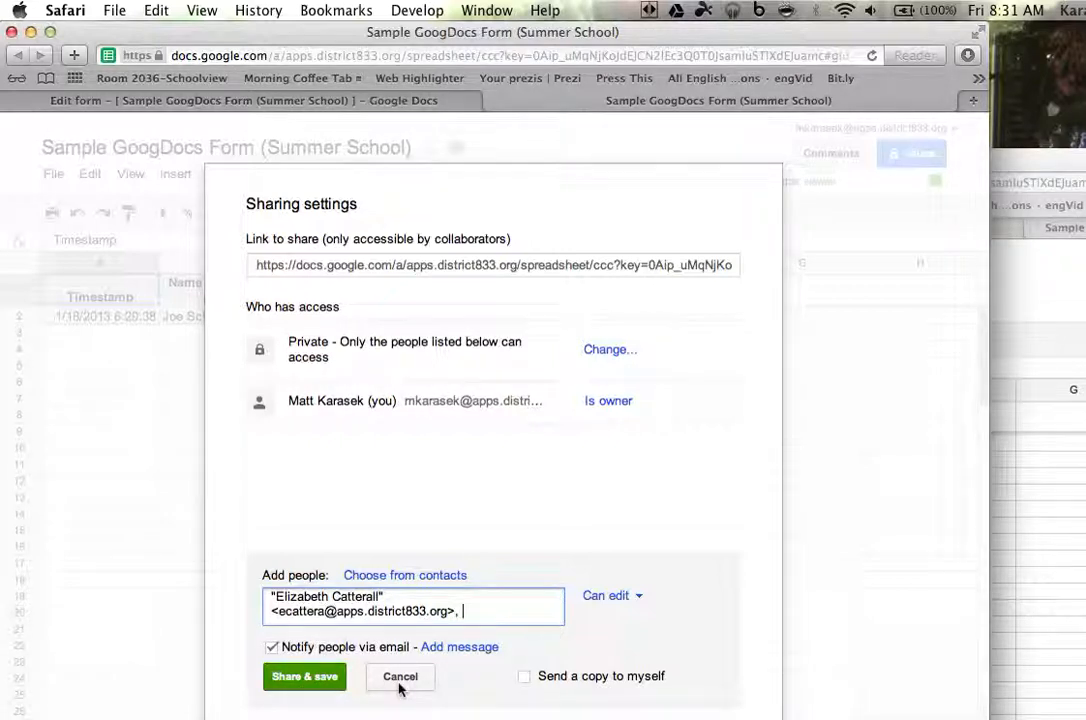
{"action": "left_click", "coordinate": [400, 680]}
{"action": "left_click", "coordinate": [279, 687]}
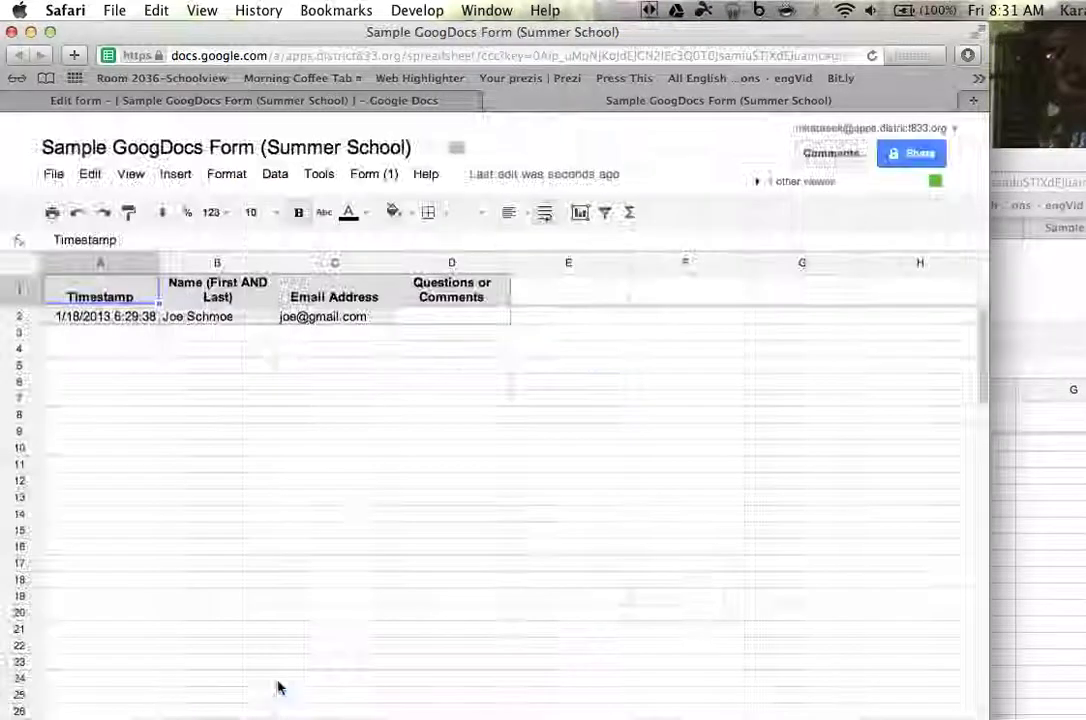